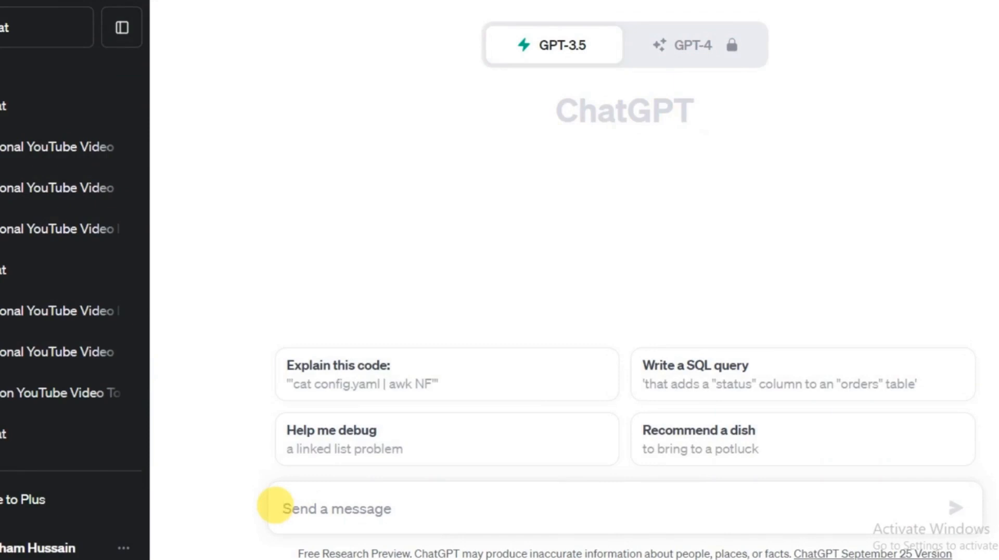
Step: Ask ChatGPT to "Make a list of Motivational Youtube video topics."
click(275, 507)
text(Make a list of Motivational Youtube video topics.)
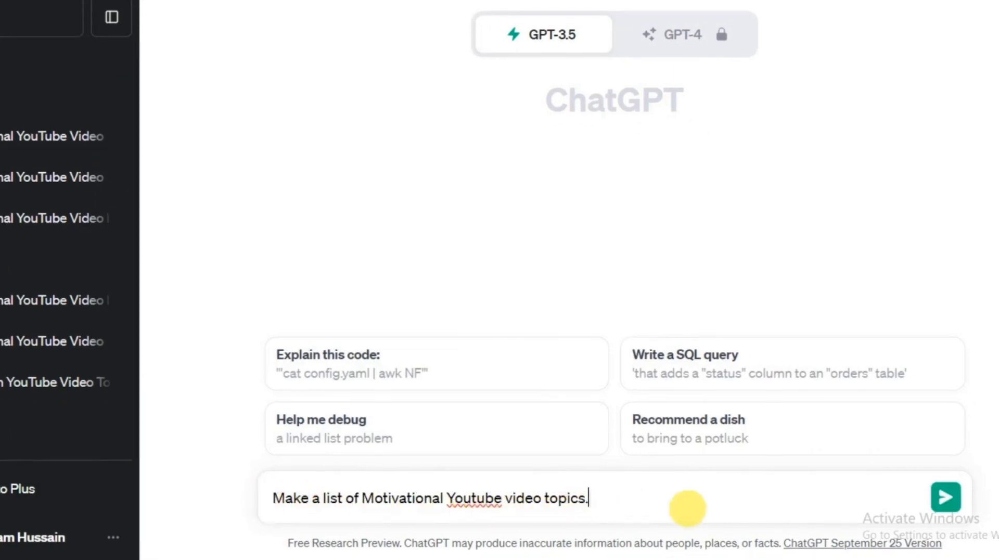
click(944, 496)
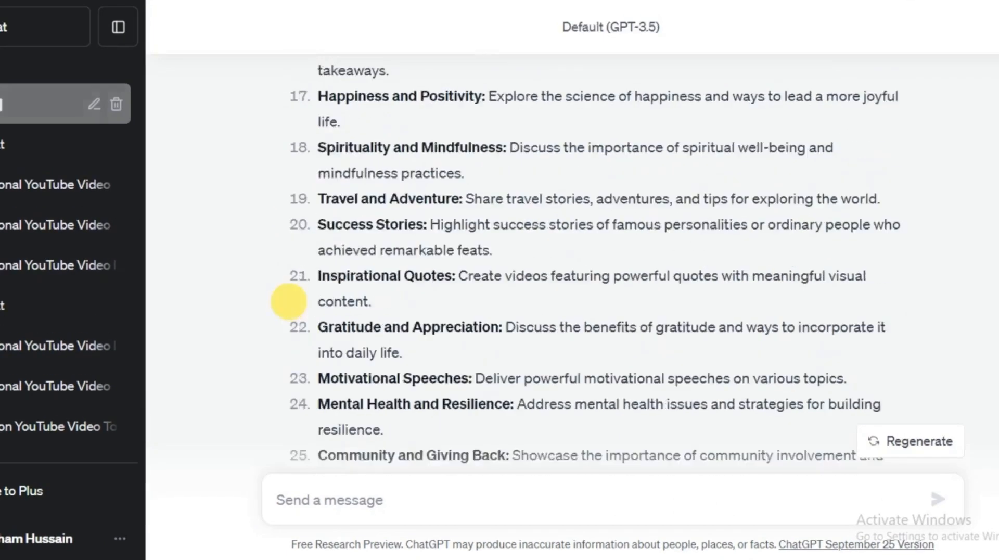
Step: Copy the first topic title, "Overcoming Adversity", from the generated list
scroll(287, 299, up, 5)
scroll(290, 302, up, 10)
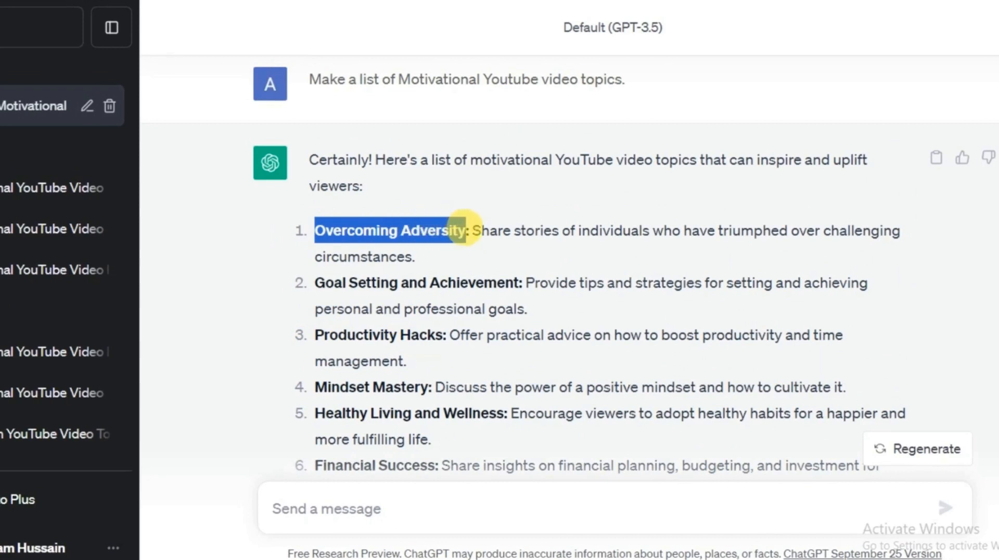
right_click(467, 230)
click(484, 232)
Step: Send the prompt "Write a script on Overcoming Adversity in simple English with 200 words."
click(368, 496)
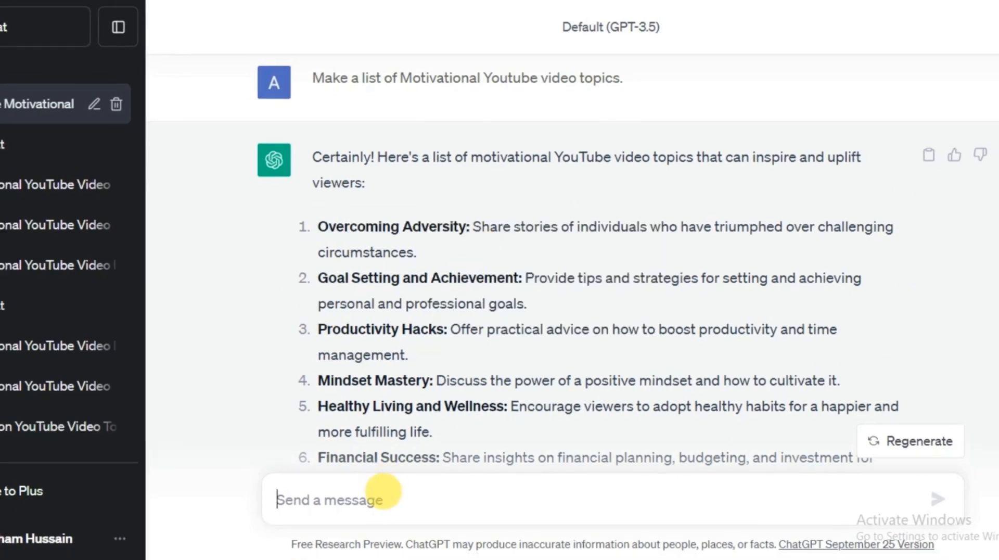
text(Write a script on Overcoming Adversity in simple En)
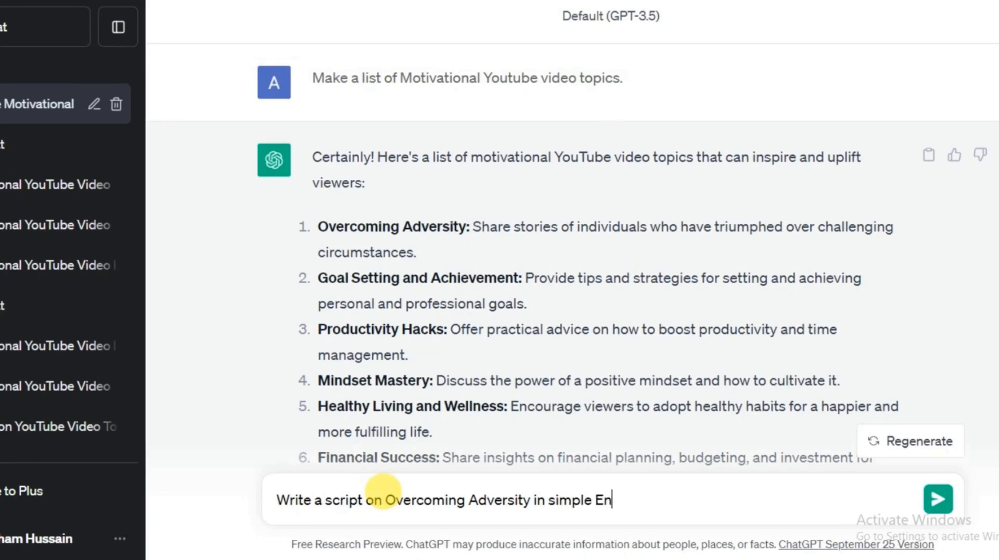
text(glish with 200 word)
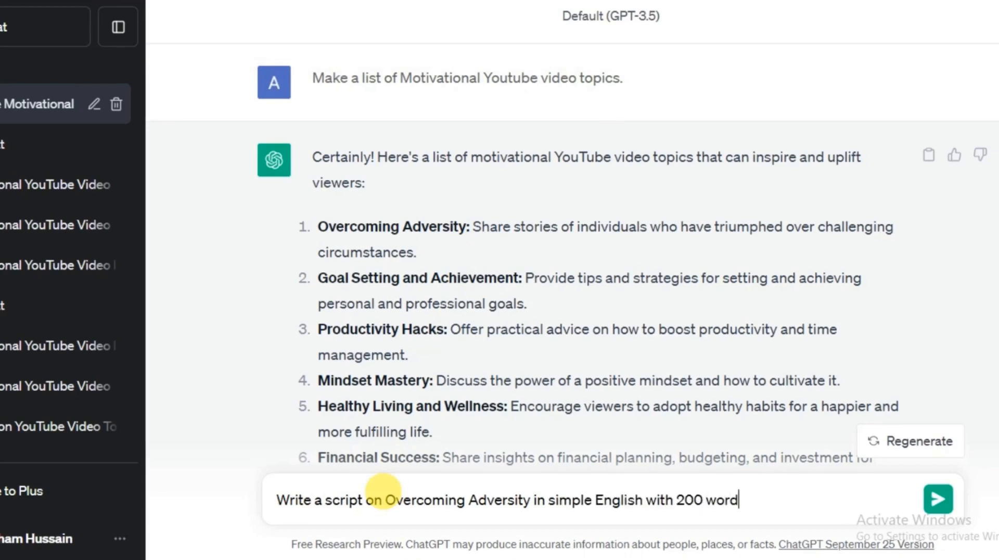
text(s.)
click(939, 498)
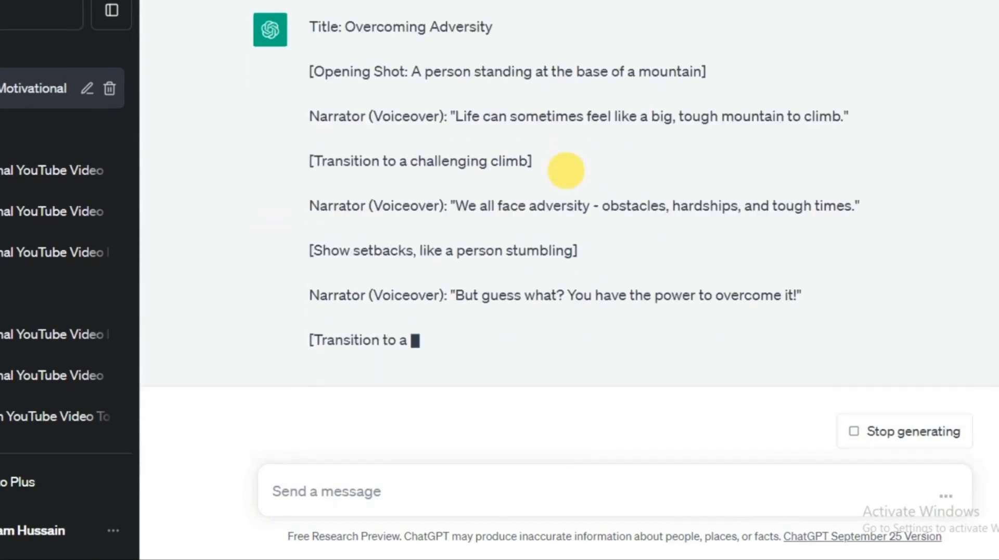
Step: Copy the whole generated script, starting at its title, and paste it into a blank Word document
scroll(402, 208, up, 8)
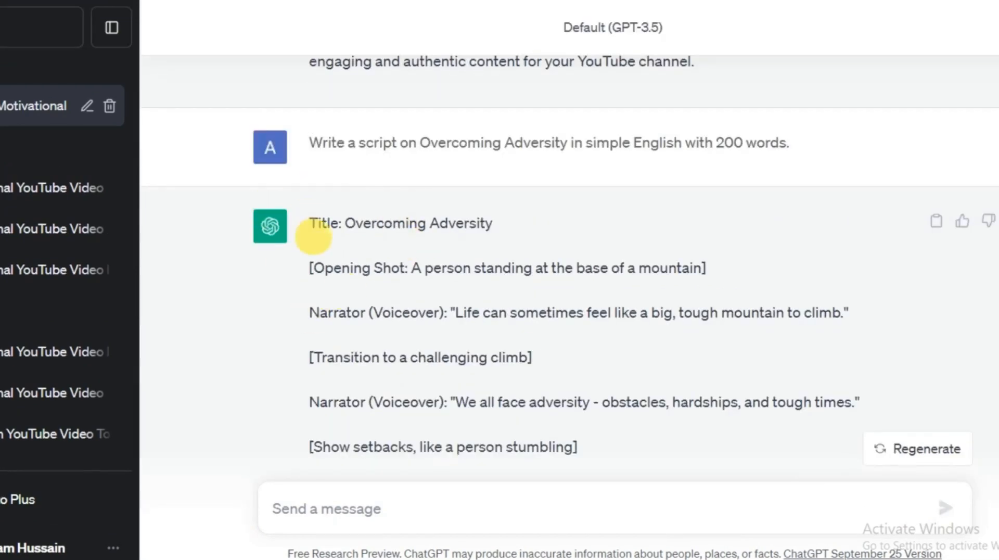
drag(312, 234, 390, 500)
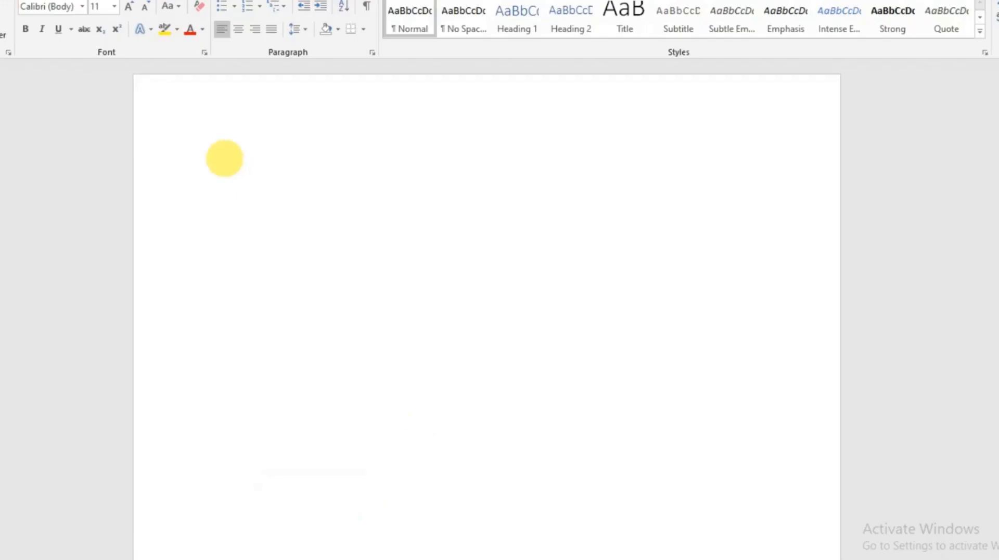
key(ctrl+v)
scroll(263, 272, up, 10)
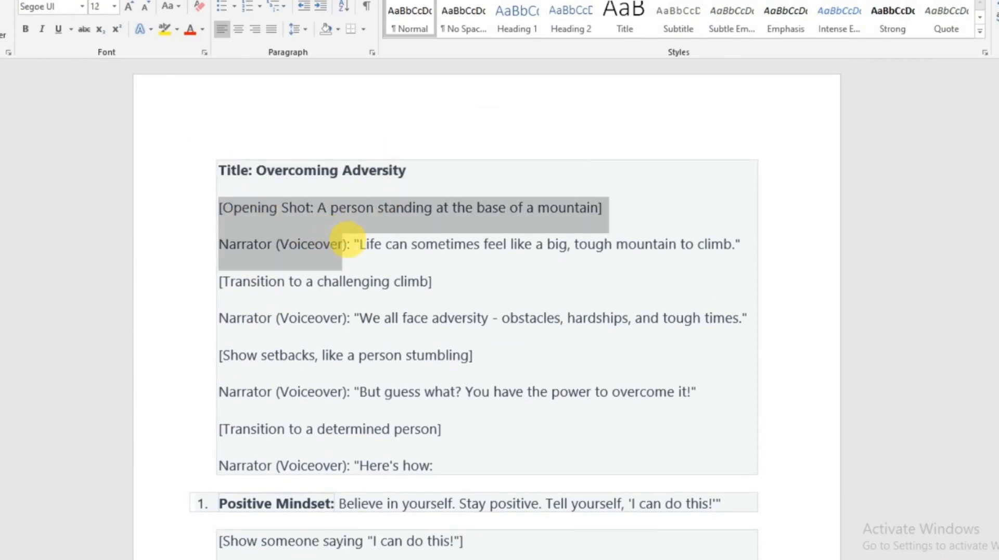
Step: Delete the bracketed scene directions, narrator labels and tip headings from the script, keeping only the title and spoken lines
key(Delete)
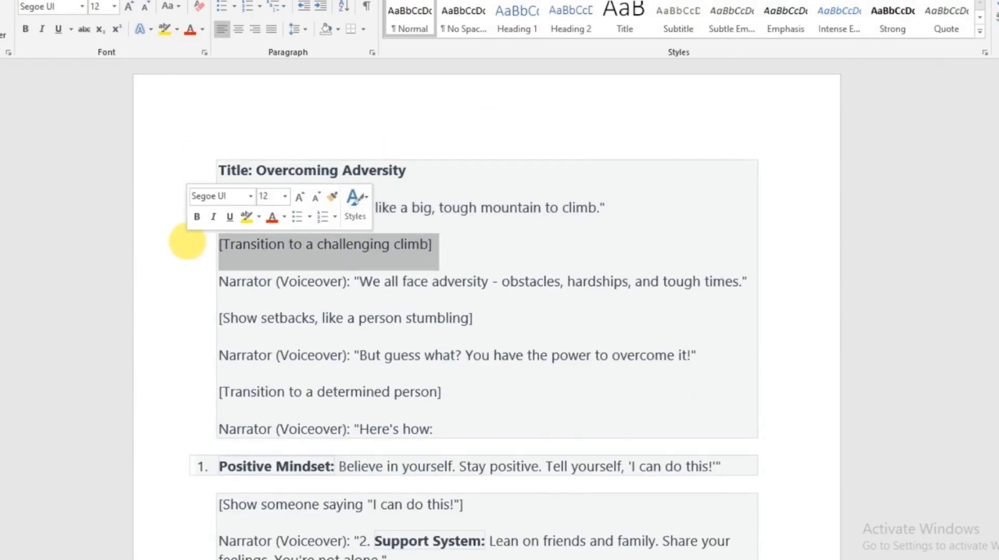
key(Delete)
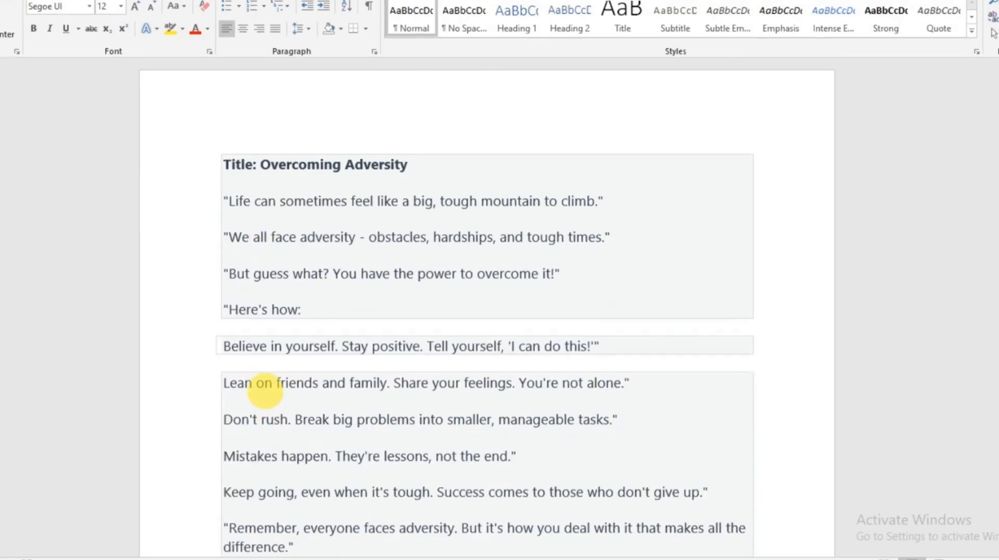
scroll(252, 257, down, 5)
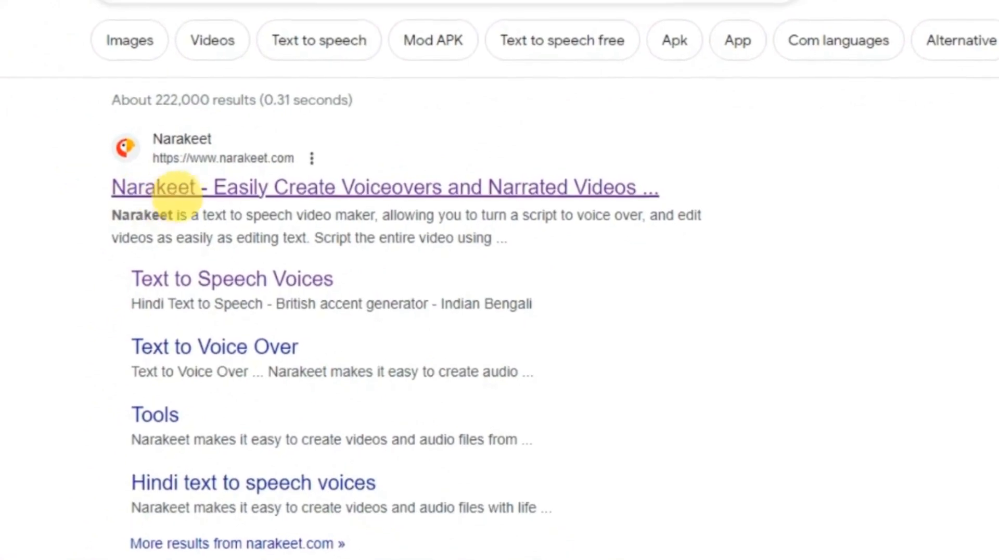
Step: Open the Narakeet website from the search results and start creating text to speech audio
click(167, 191)
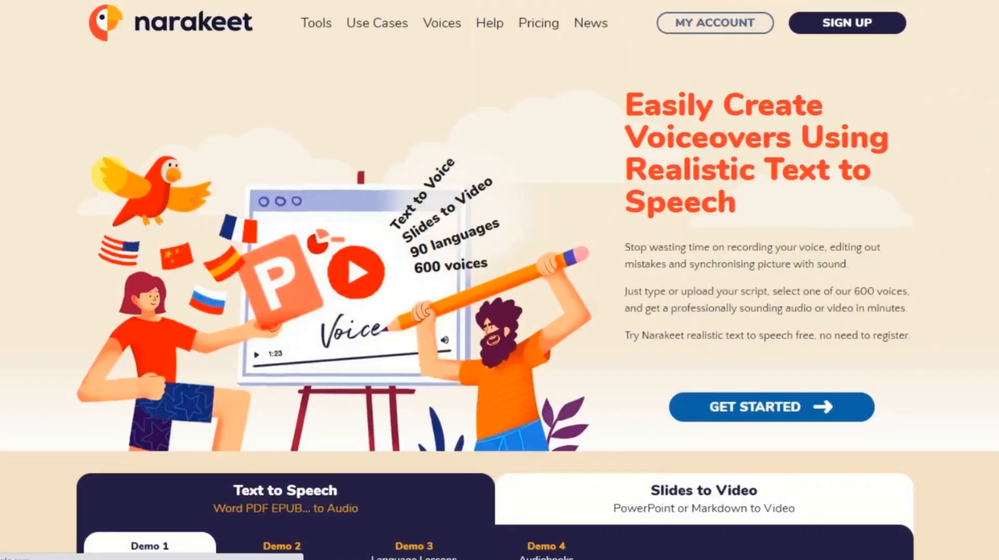
click(743, 407)
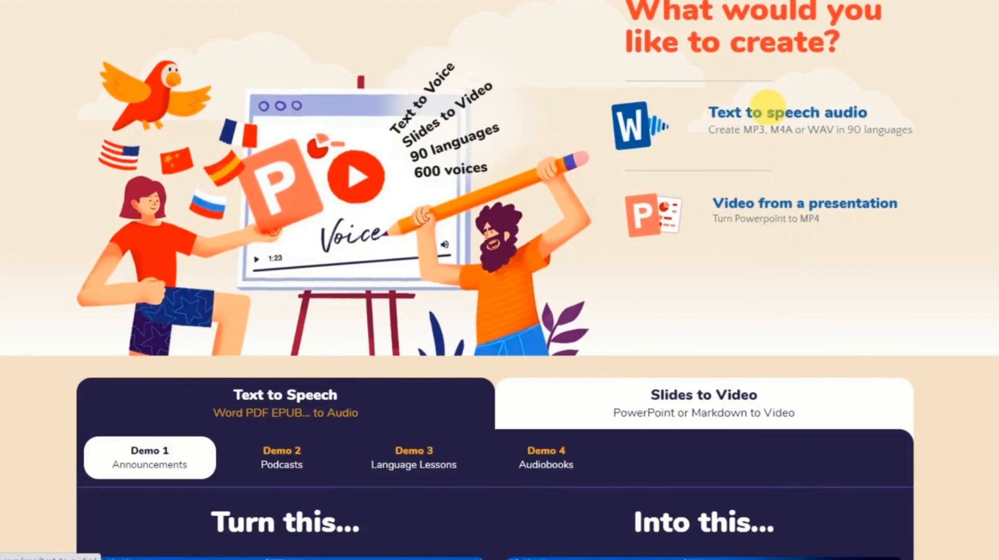
click(762, 109)
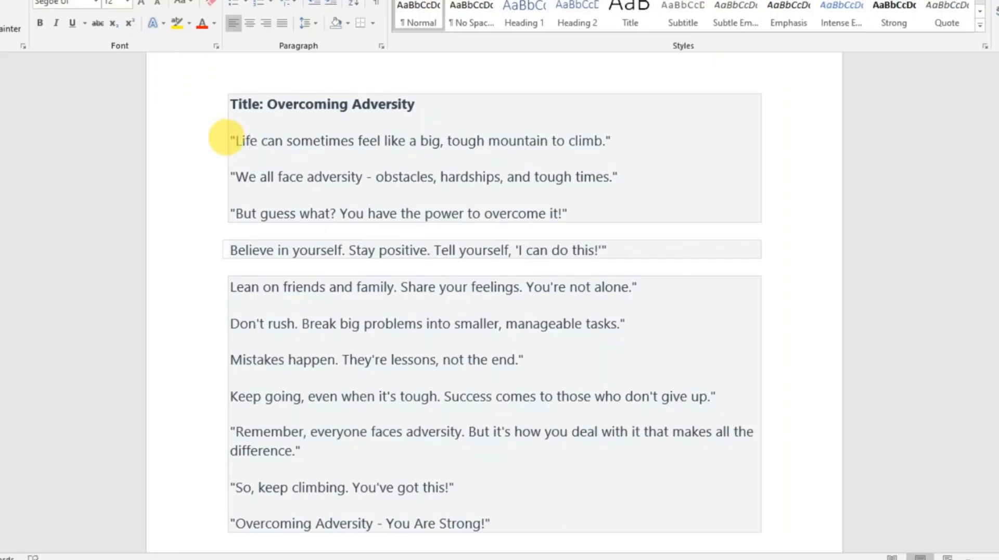
Step: Copy the spoken lines below the title in Word, paste them as Narakeet's script, and create the audio
drag(234, 139, 520, 527)
key(ctrl+c)
right_click(353, 314)
right_click(286, 365)
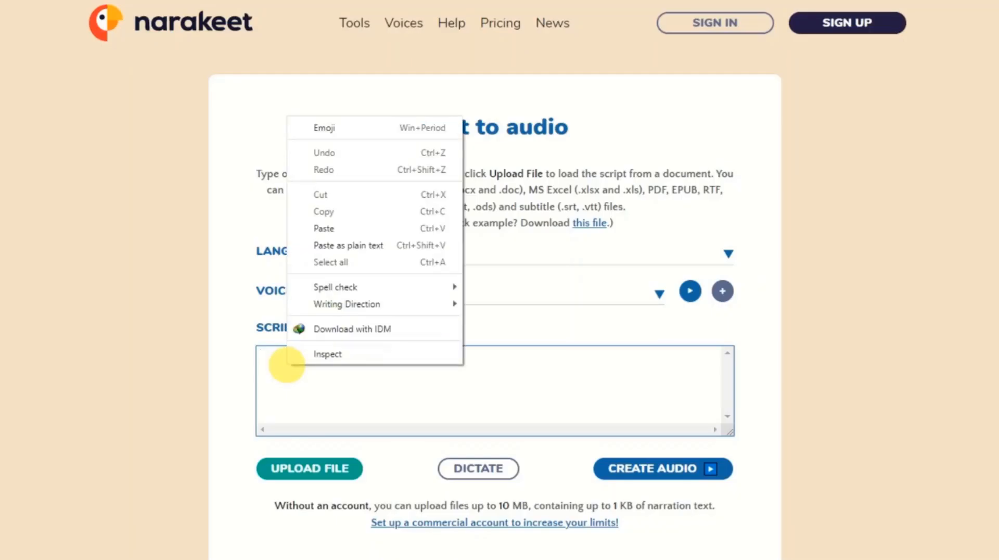
click(338, 229)
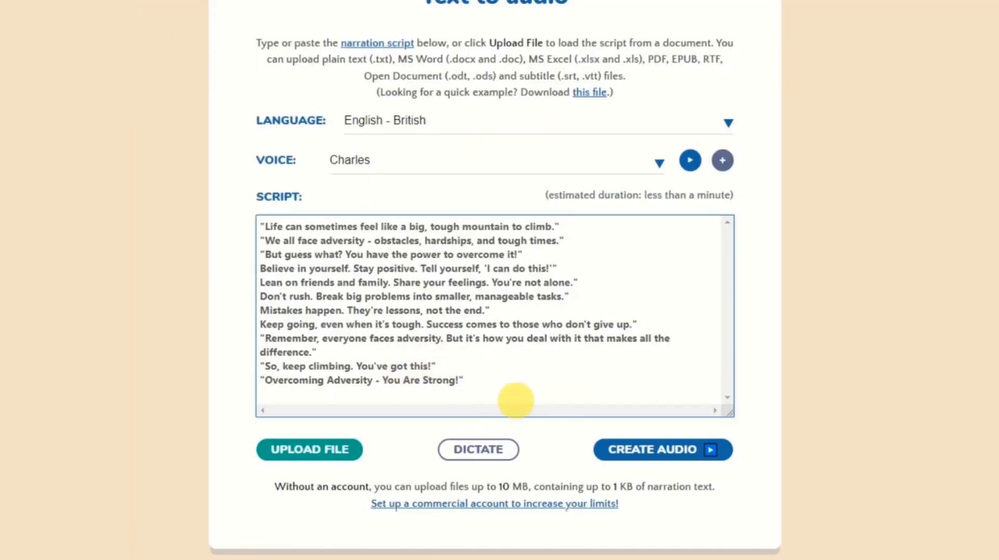
click(643, 448)
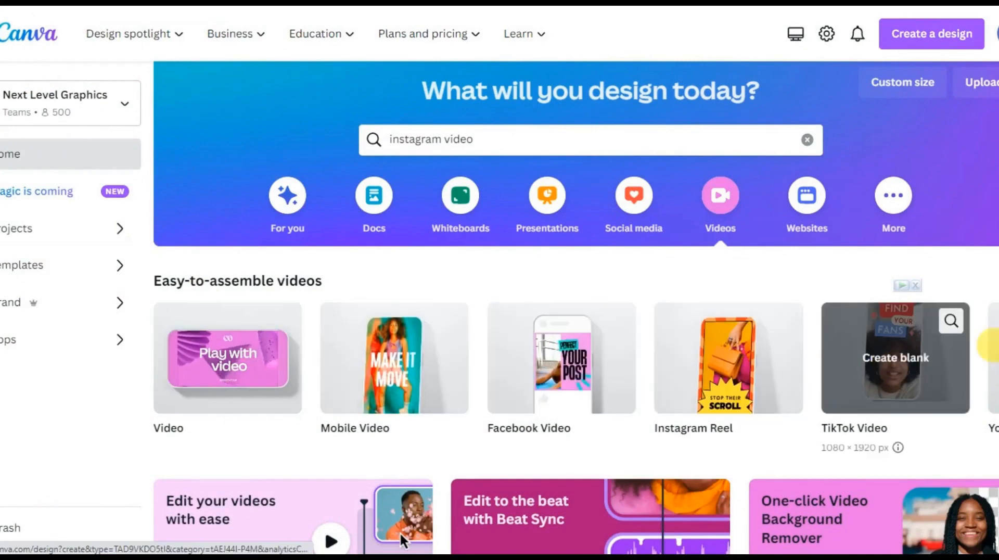
Step: Create a blank YouTube Video design in Canva and add the uploaded "Life can sometimes .m4a" voiceover to its timeline
click(998, 359)
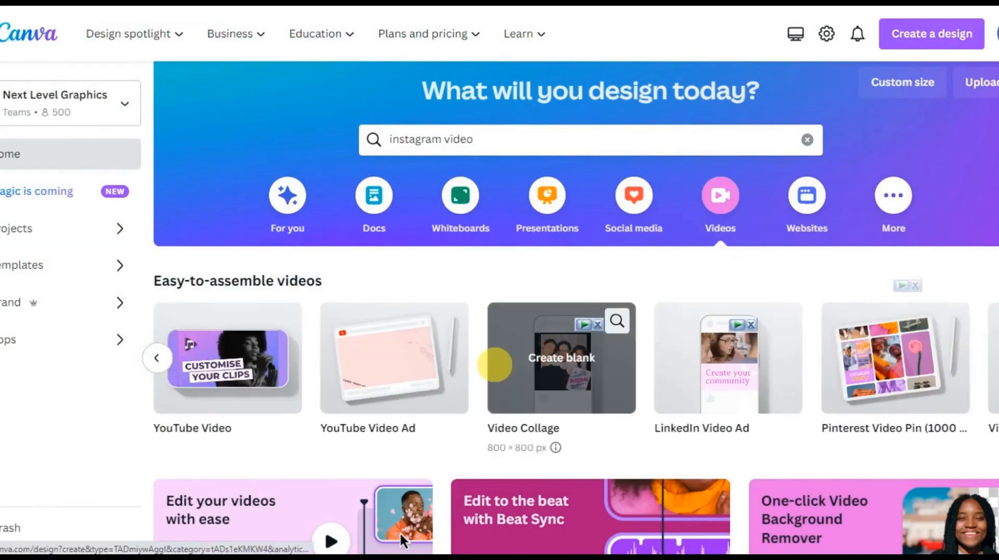
click(218, 374)
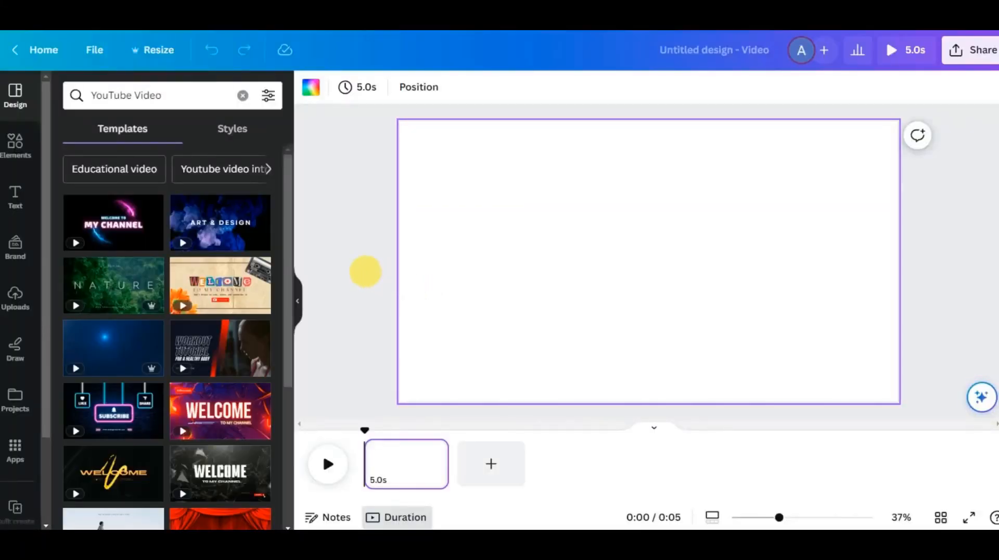
click(16, 149)
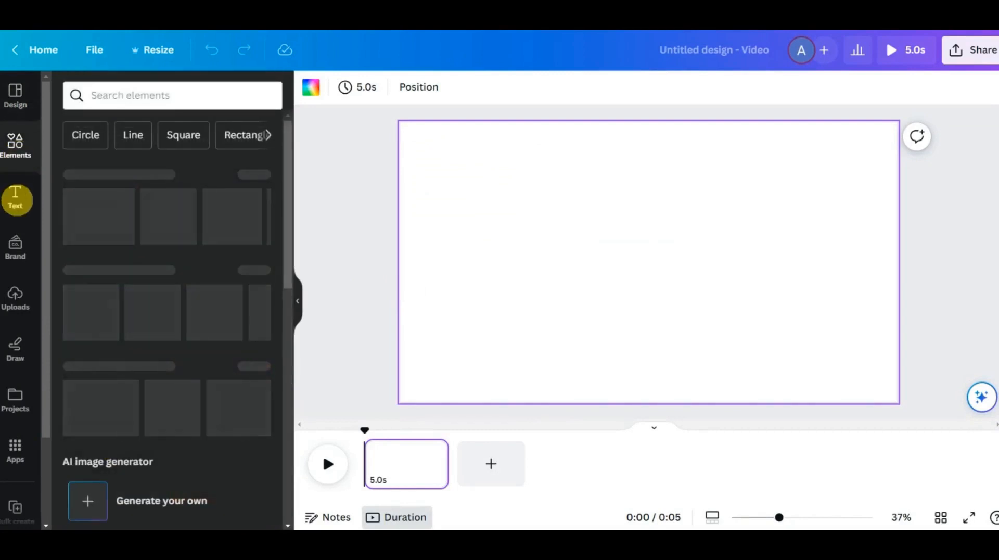
click(15, 197)
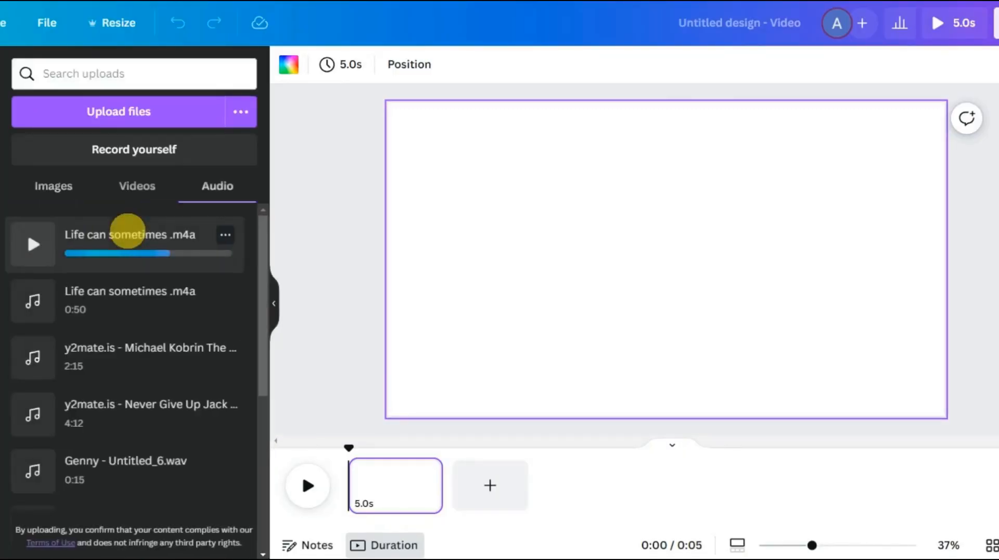
click(128, 231)
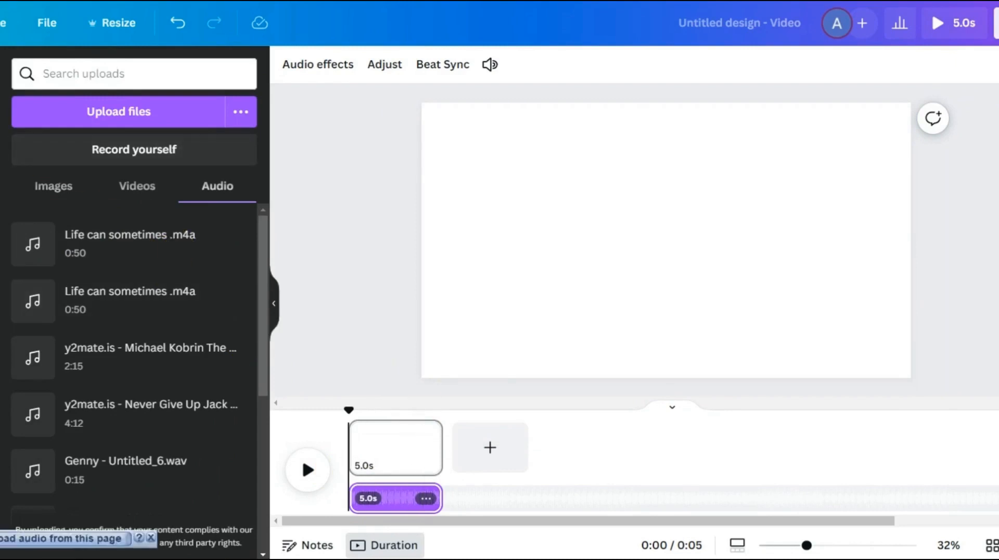
Step: Search the elements for "a person climbing on mountain", limit the results to videos, and add a hiker clip to the page
click(5, 130)
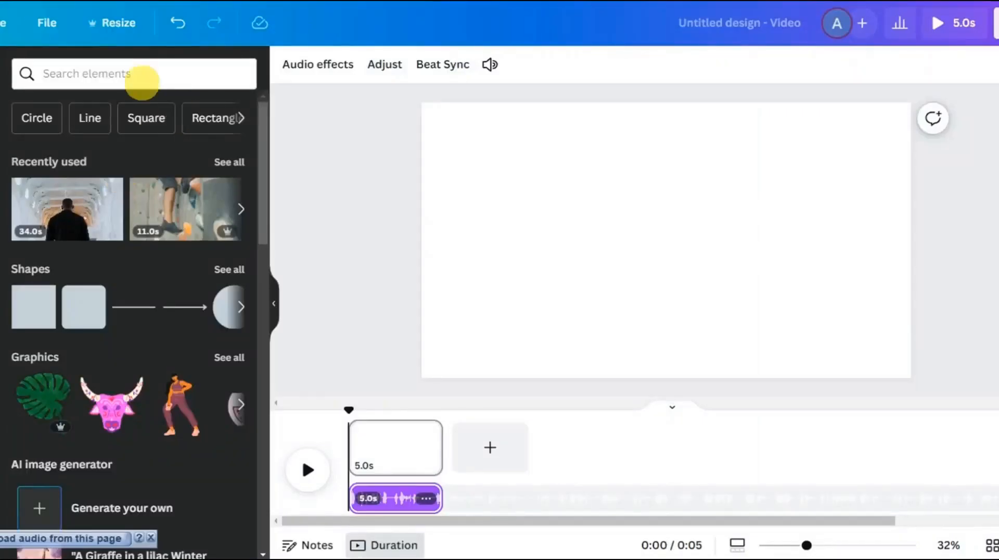
click(130, 70)
text(A person cli)
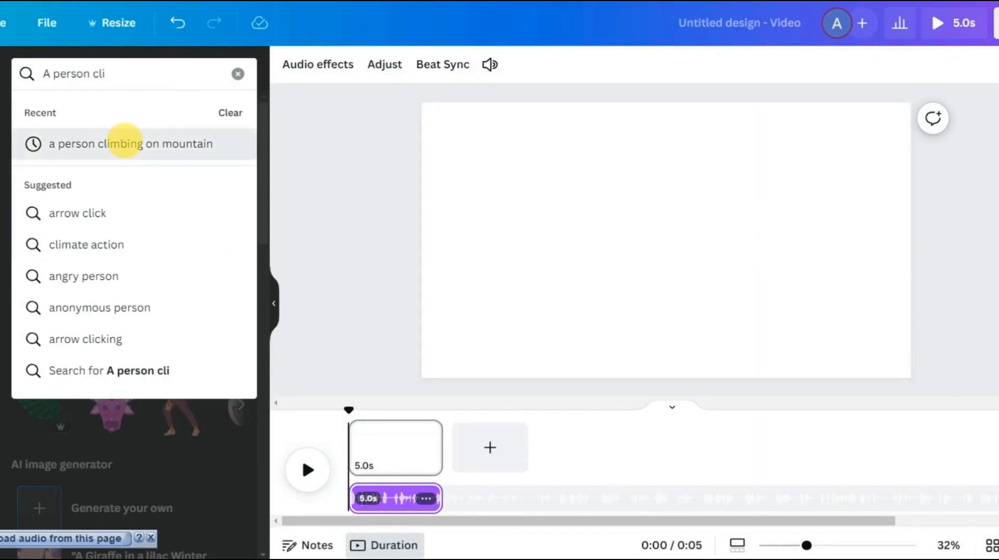
click(128, 142)
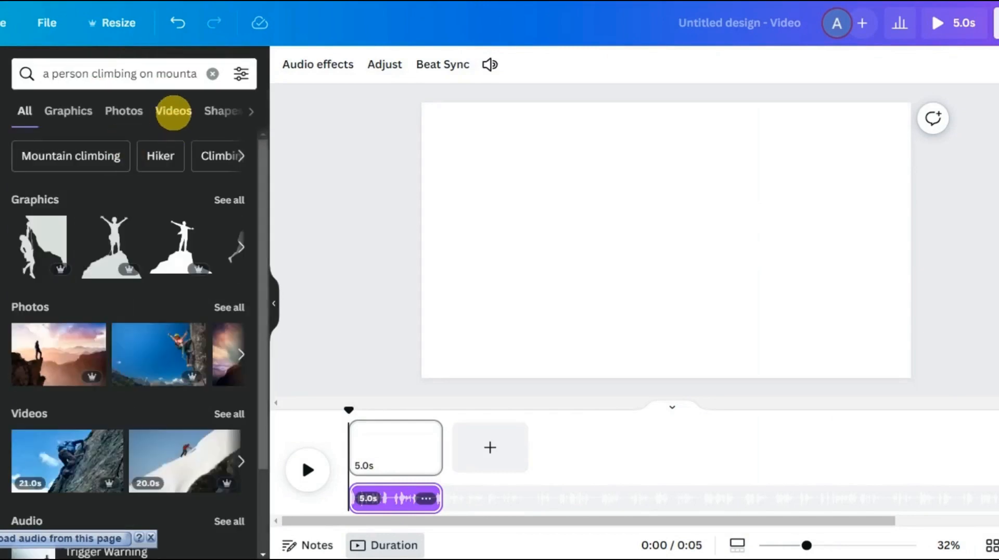
click(172, 110)
click(184, 303)
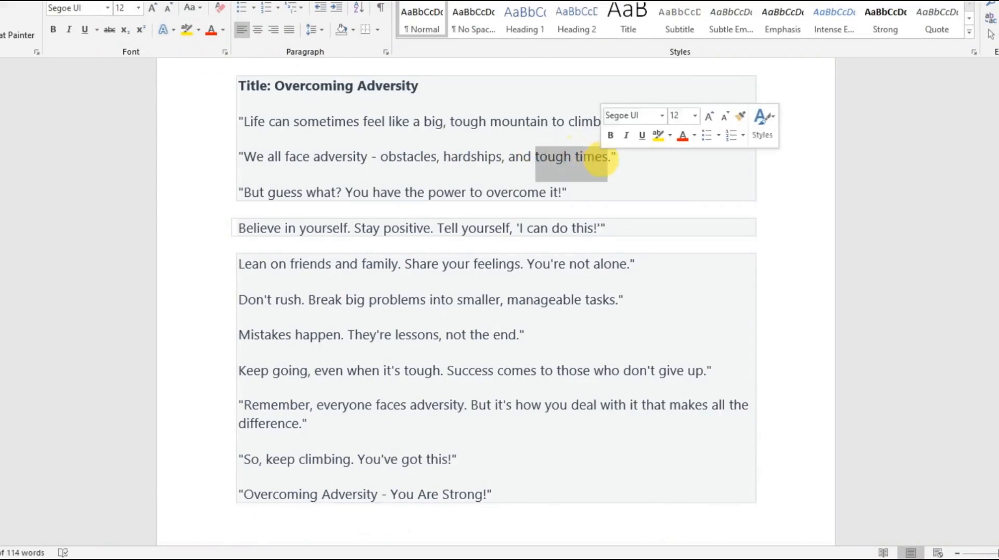
Step: Copy "tough times" from the Word script and search Canva's video elements for that phrase
right_click(593, 157)
click(609, 182)
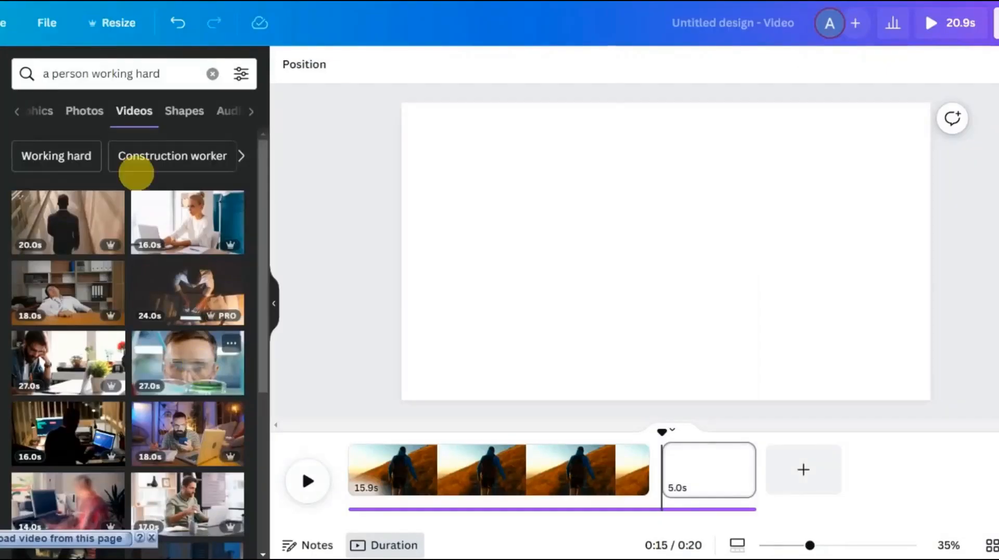
click(213, 73)
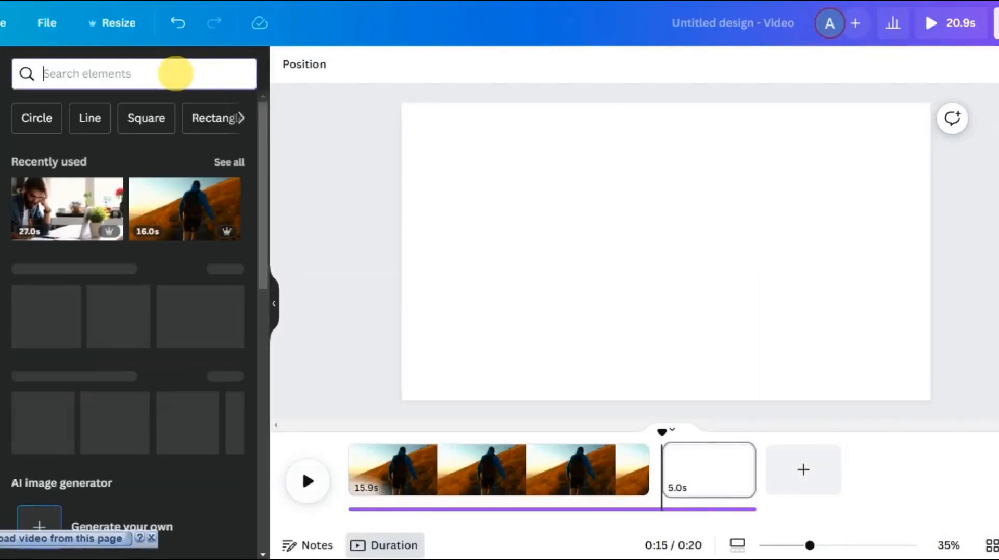
right_click(177, 72)
click(206, 182)
key(Return)
click(174, 110)
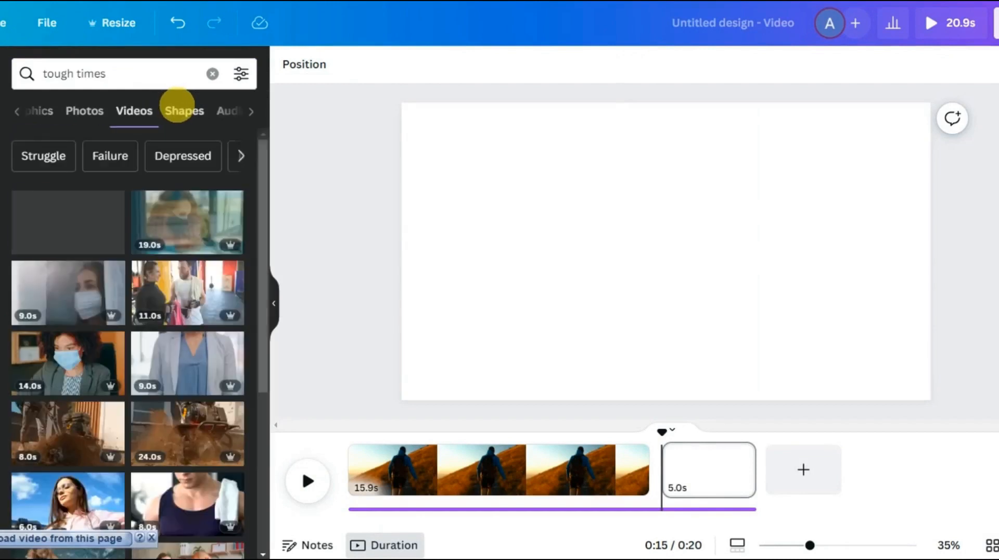
Step: Add the 29.0s clip of the man leaning over a desk to the empty page and stretch it to fill the page
click(75, 219)
drag(455, 251, 402, 252)
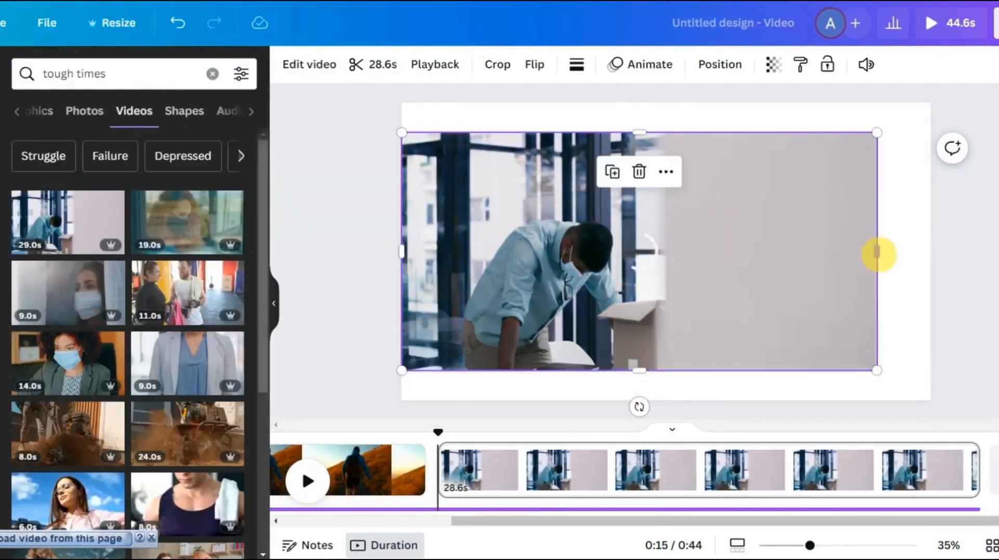
drag(878, 252, 930, 252)
drag(668, 131, 668, 104)
drag(666, 370, 668, 396)
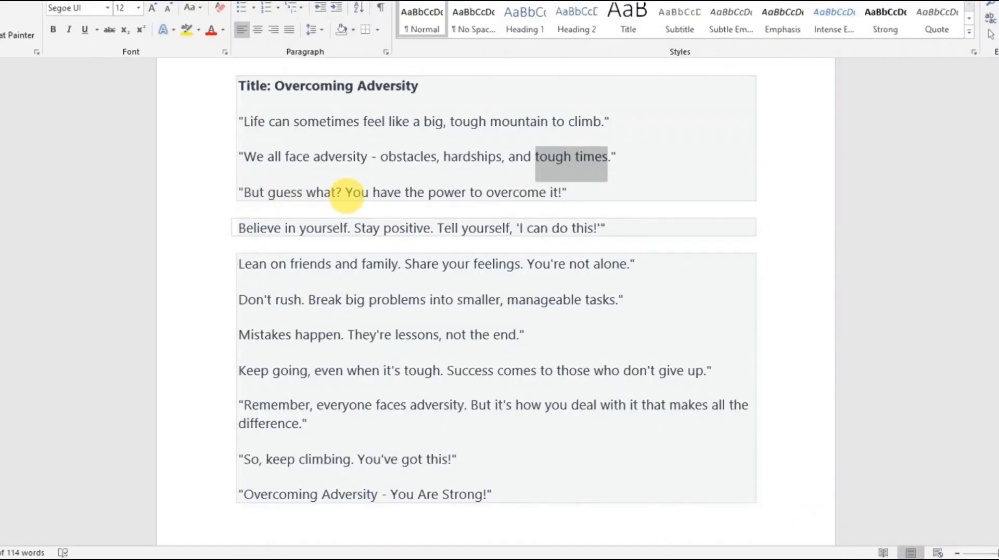
Step: Copy the word "overcome" from the "But guess what?" line of the Word script
double_click(497, 192)
right_click(497, 192)
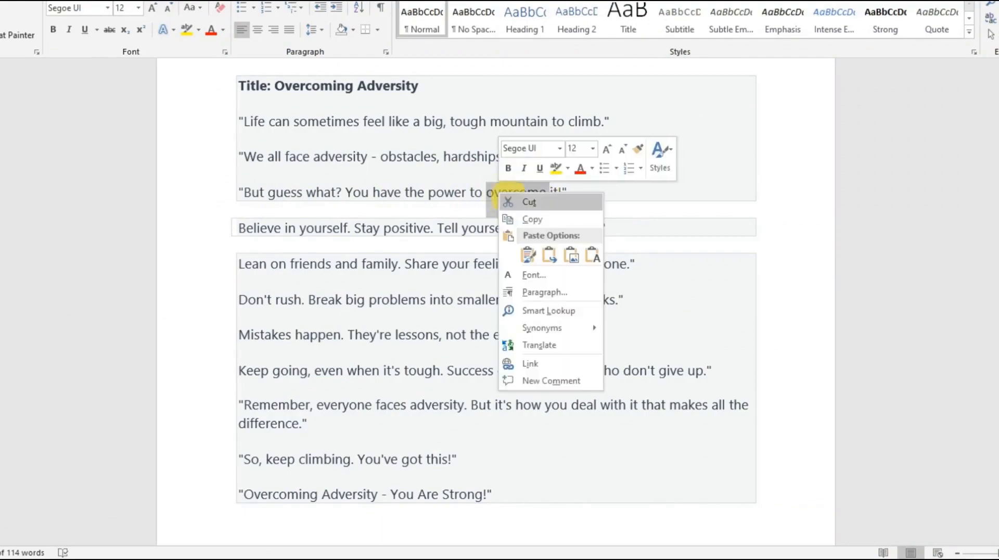
click(531, 216)
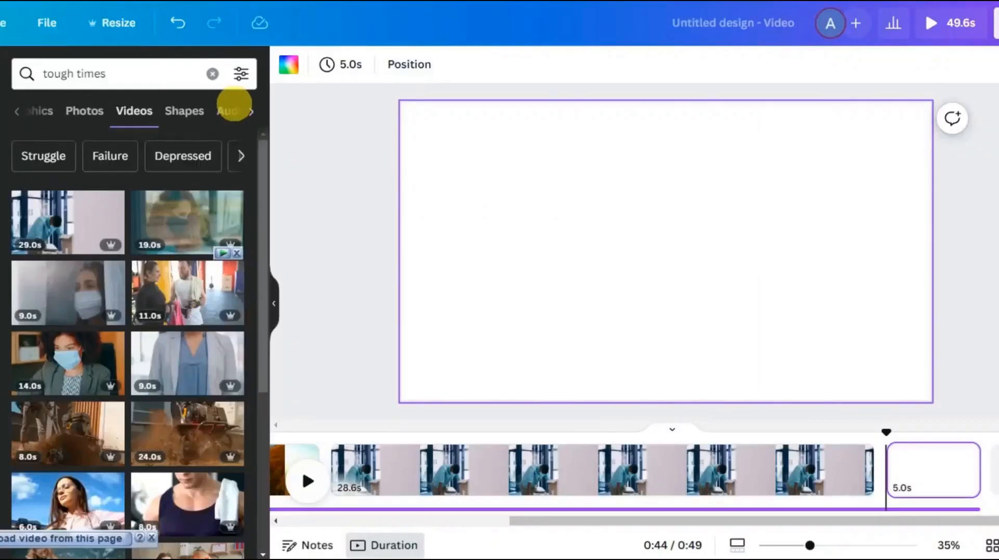
Step: Replace the element search with "overcome challenges" and limit the results to videos
click(212, 73)
key(ctrl+v)
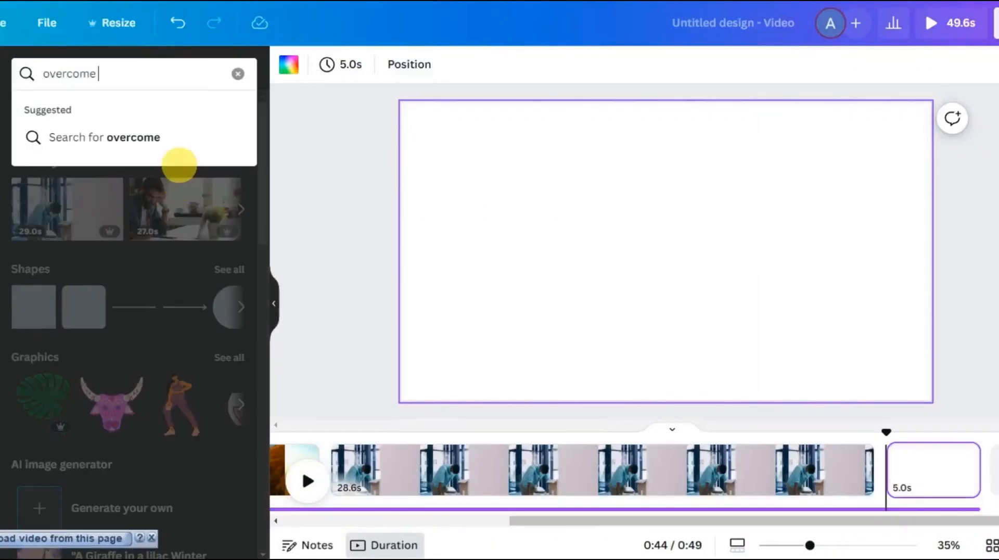
click(115, 168)
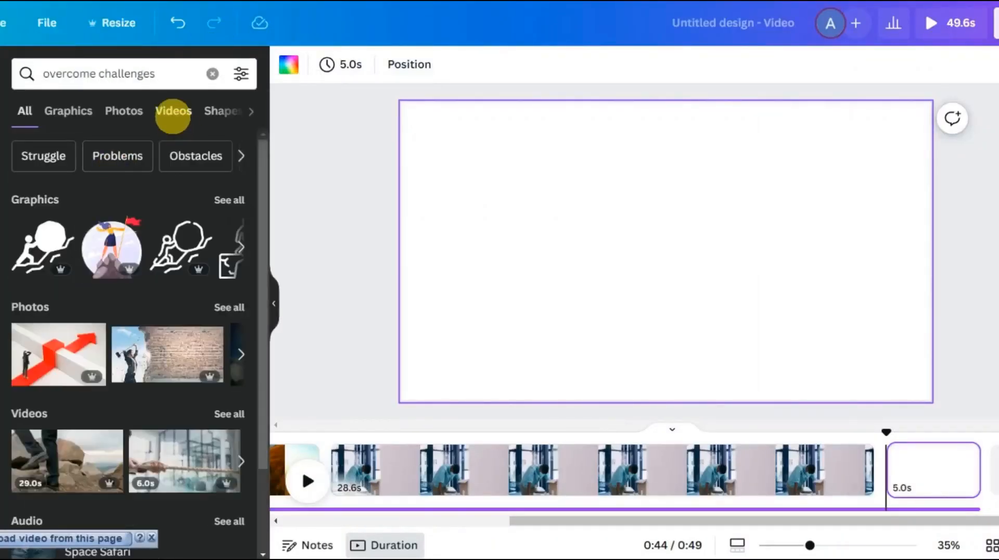
click(174, 111)
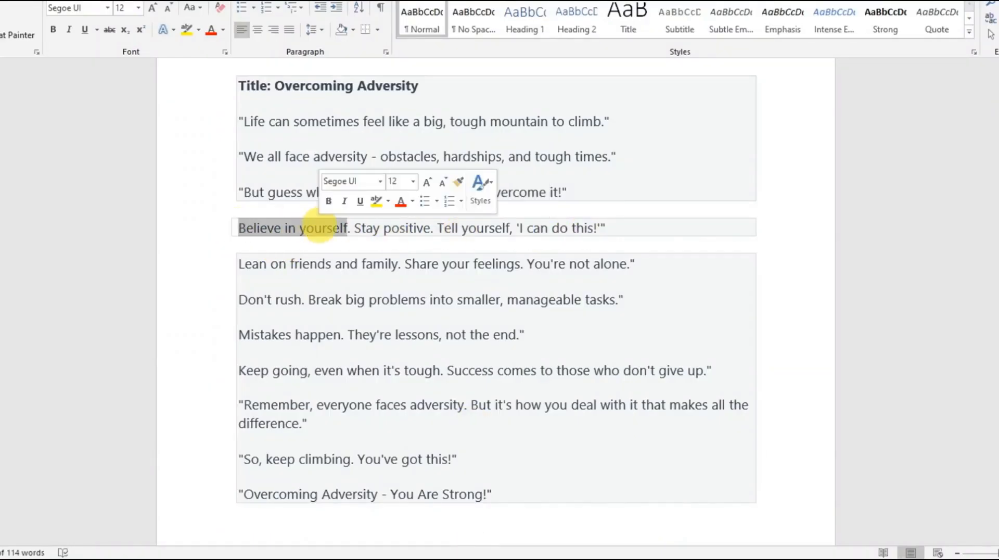
Step: Copy "Believe in yourself" from the Word script and search Canva's video elements for that phrase
right_click(319, 228)
click(346, 250)
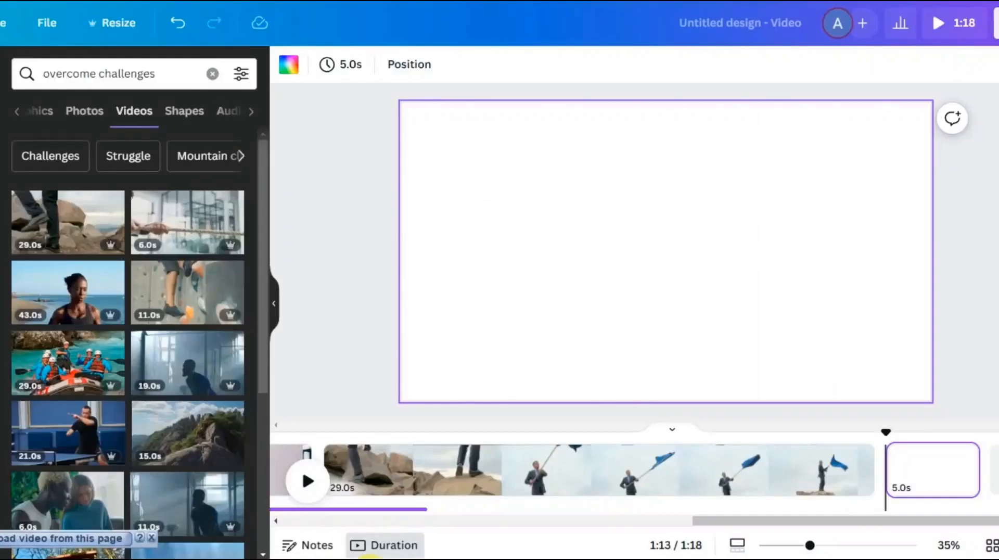
click(212, 73)
key(ctrl+v)
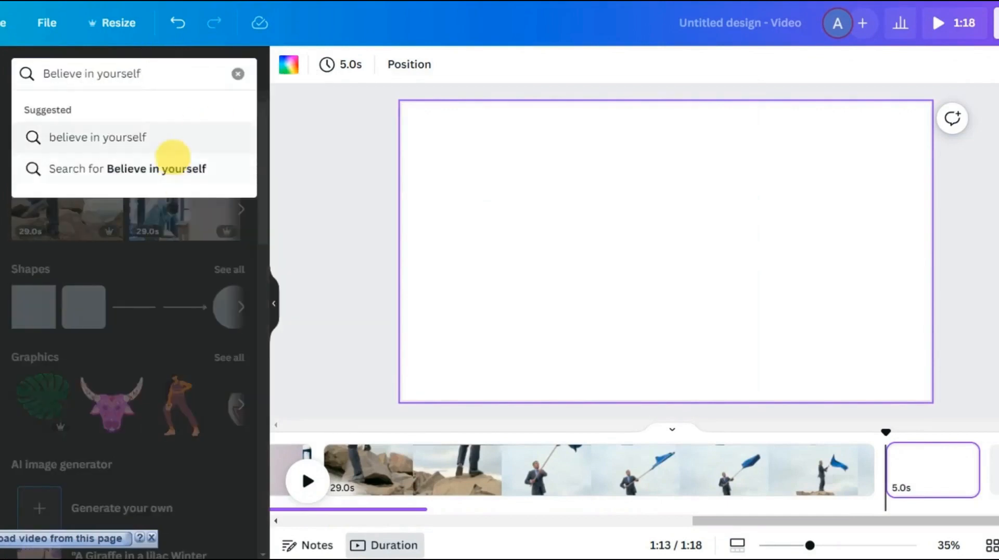
click(172, 156)
click(172, 112)
Step: Search the elements for "a person standing in a beach" and limit the results to videos
click(213, 73)
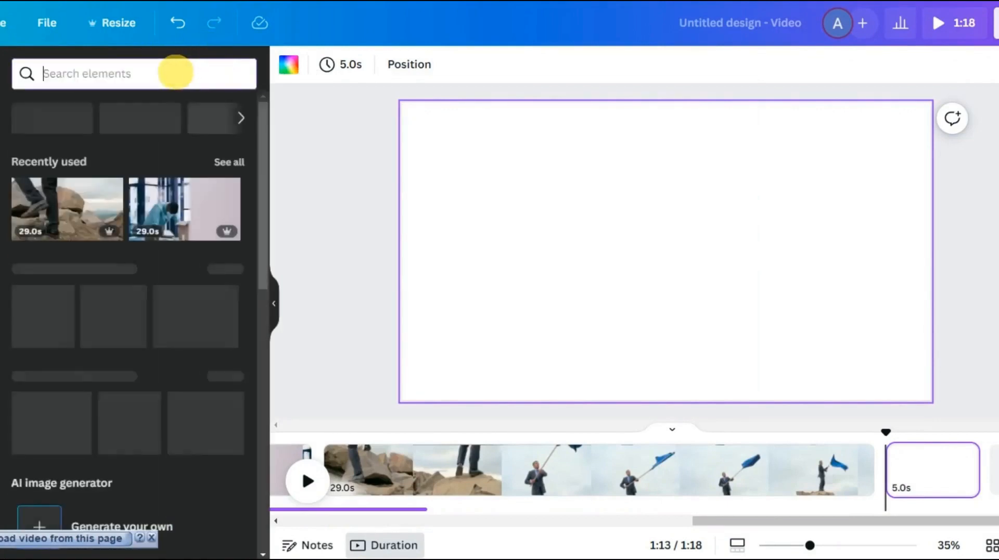
text(a person standing)
click(192, 143)
click(173, 111)
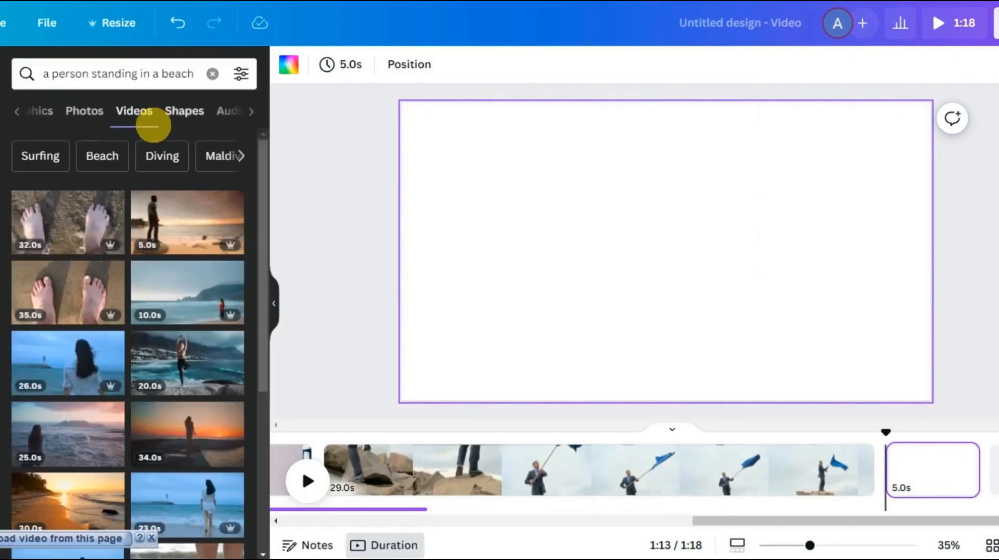
Step: Add the 5.0s clip of the man standing on a beach rock to the empty page and stretch it to fill the page
click(188, 222)
drag(453, 252, 402, 252)
drag(877, 252, 933, 249)
drag(667, 132, 653, 101)
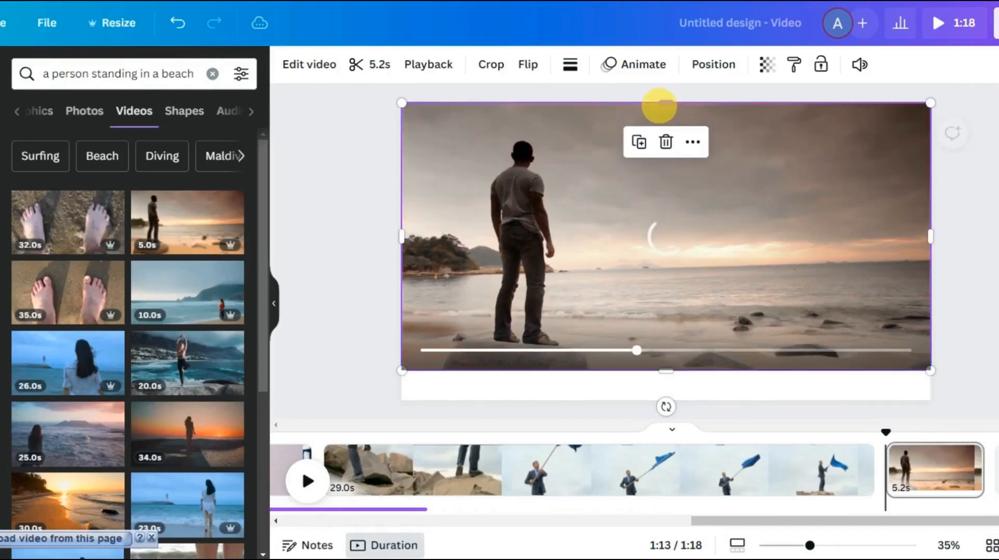
drag(667, 370, 665, 397)
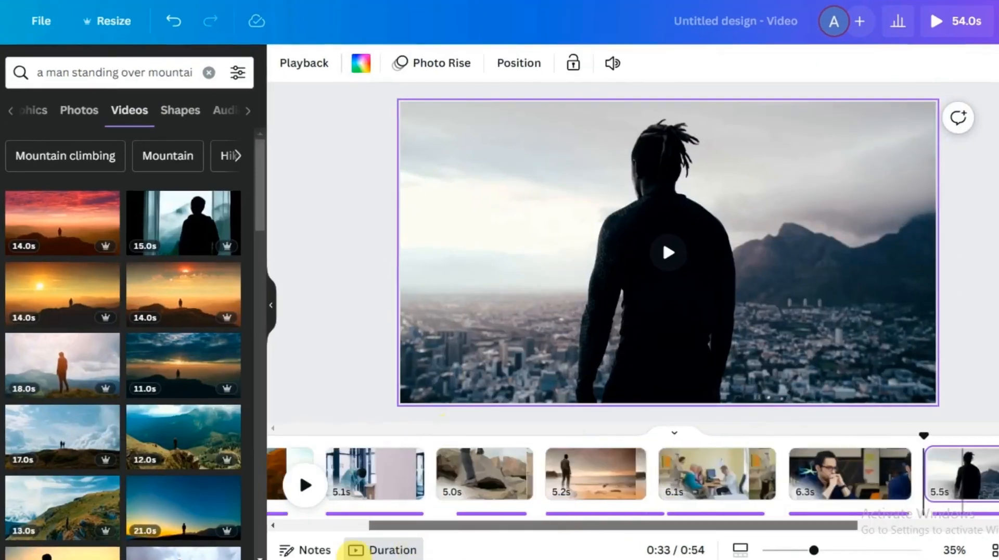
Step: Apply the Photo Rise page animation with a rightward direction to the first page, the 6.0s hiker clip
drag(356, 554, 297, 544)
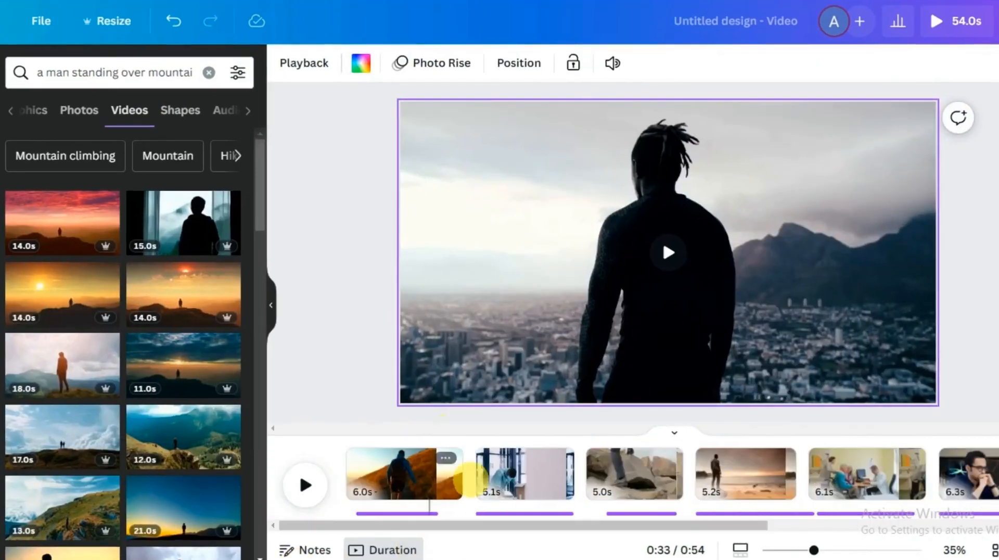
click(475, 485)
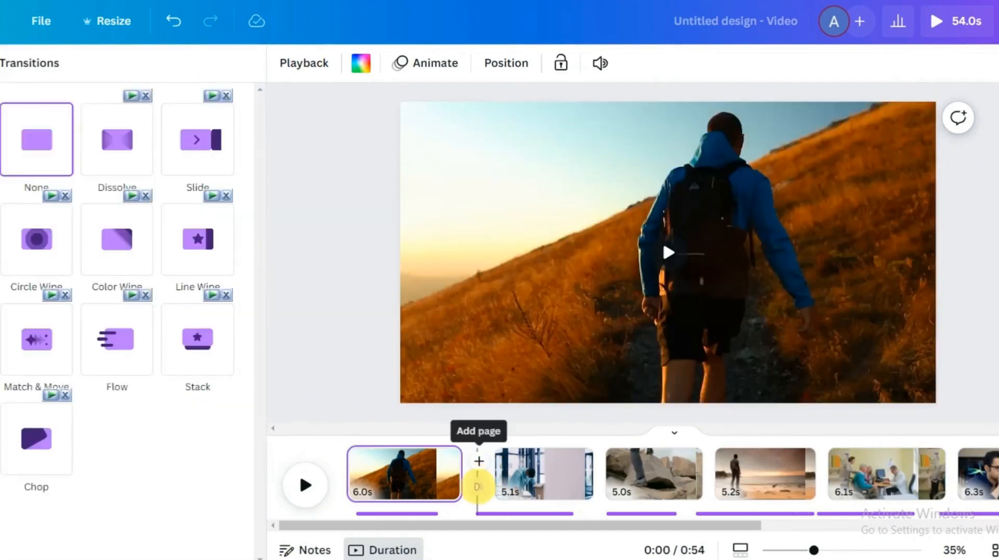
click(430, 63)
scroll(239, 127, down, 5)
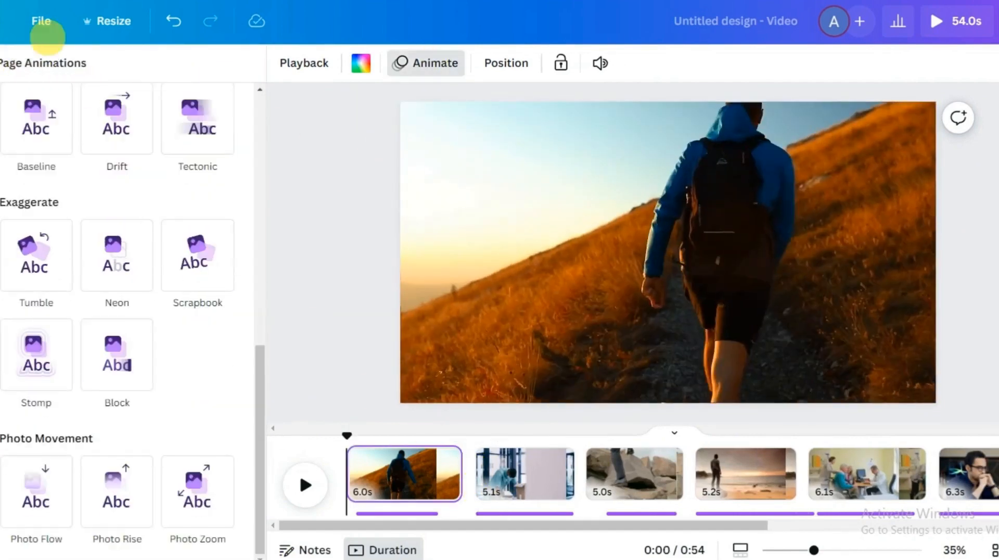
click(118, 490)
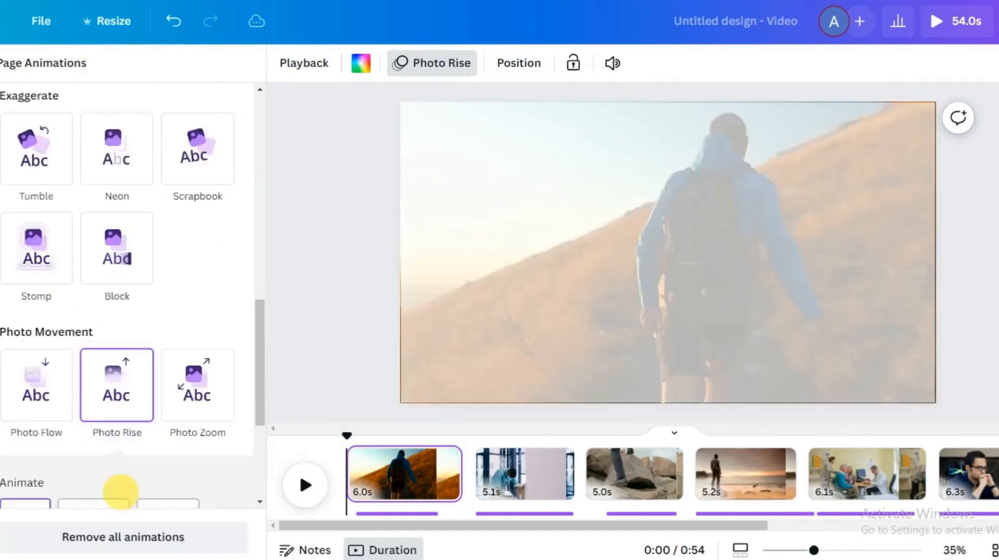
click(86, 476)
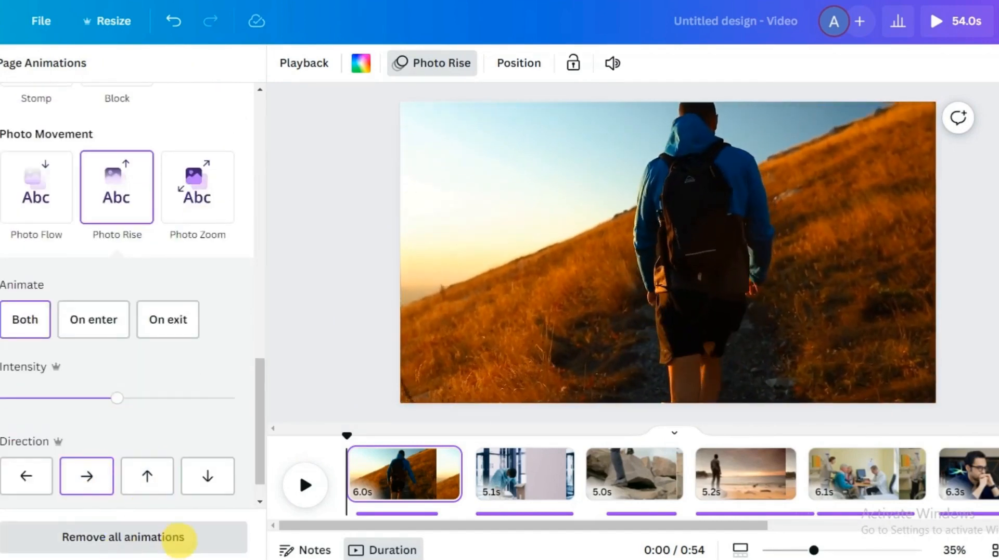
drag(342, 442, 567, 455)
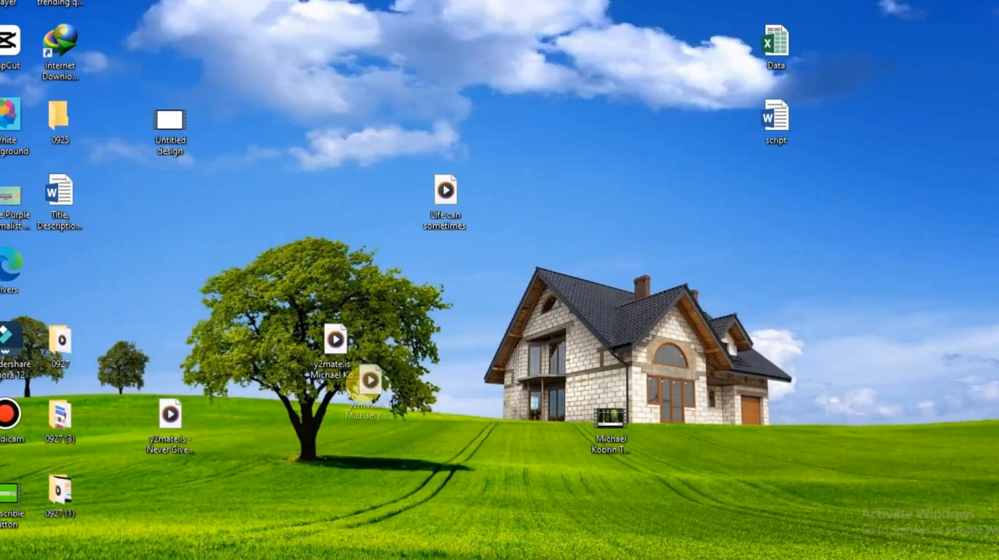
Step: Upload the y2mate.is music file from the desktop, add it under the whole video as background music and adjust its volume
drag(359, 385, 116, 252)
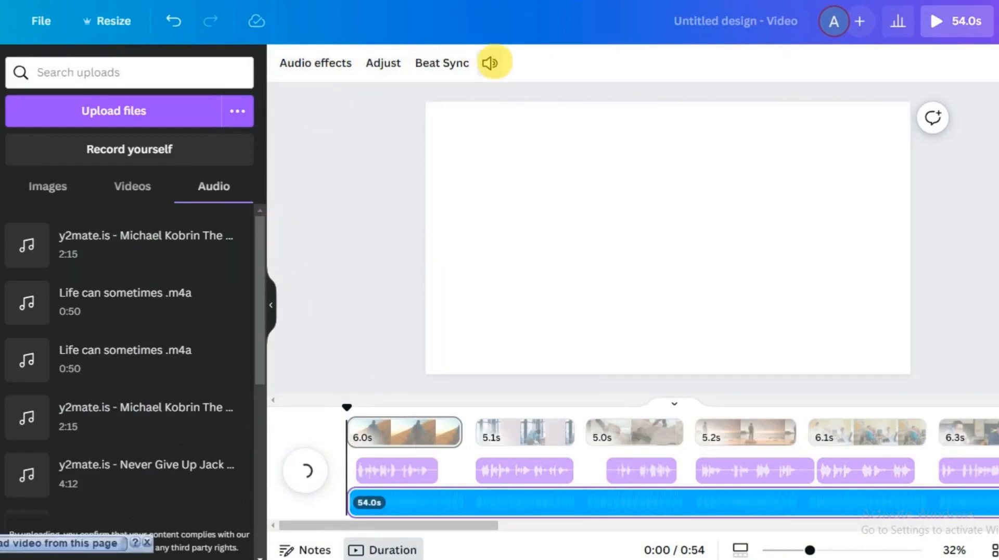
click(491, 63)
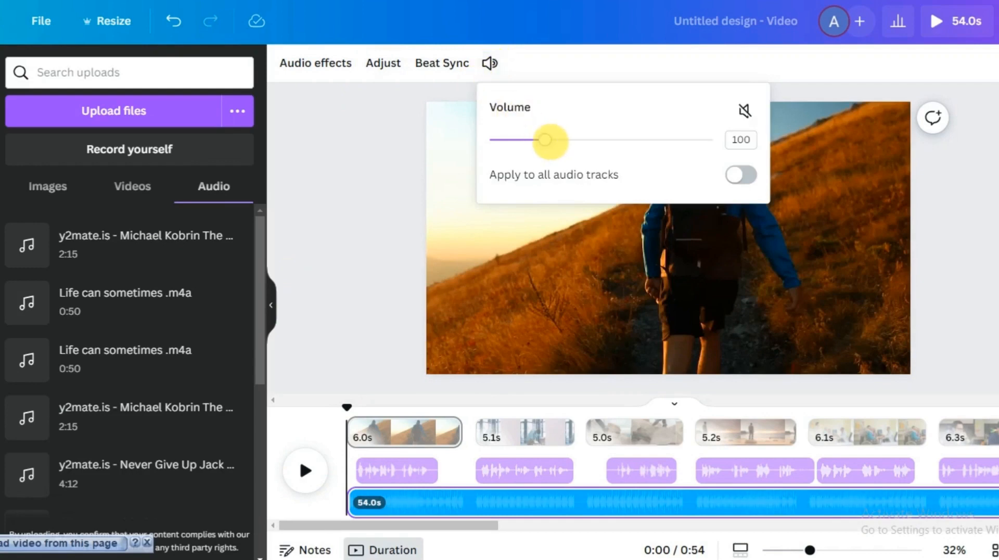
mouse_move(545, 139)
mouse_down()
mouse_move(504, 139)
mouse_move(557, 139)
mouse_up()
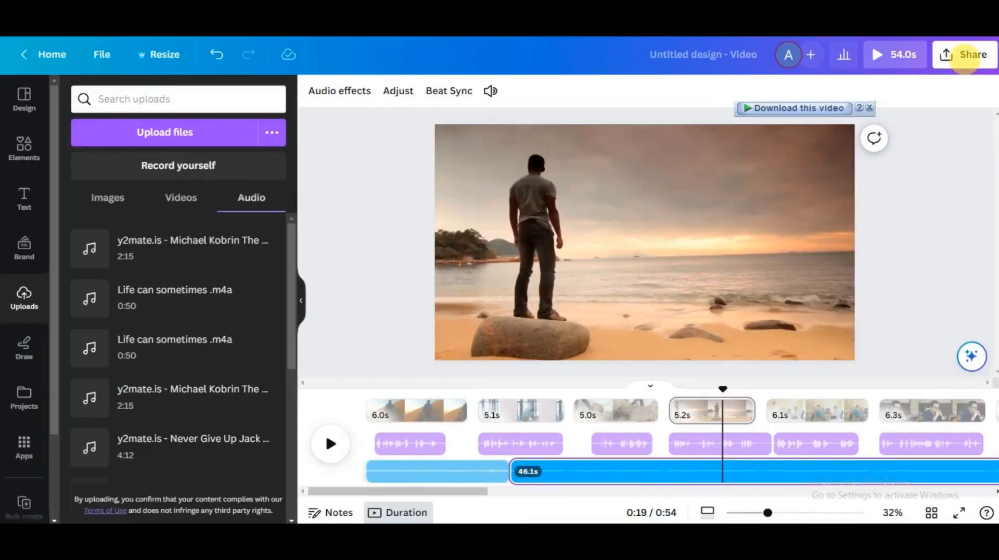
Step: Download the finished video design from Canva
click(966, 55)
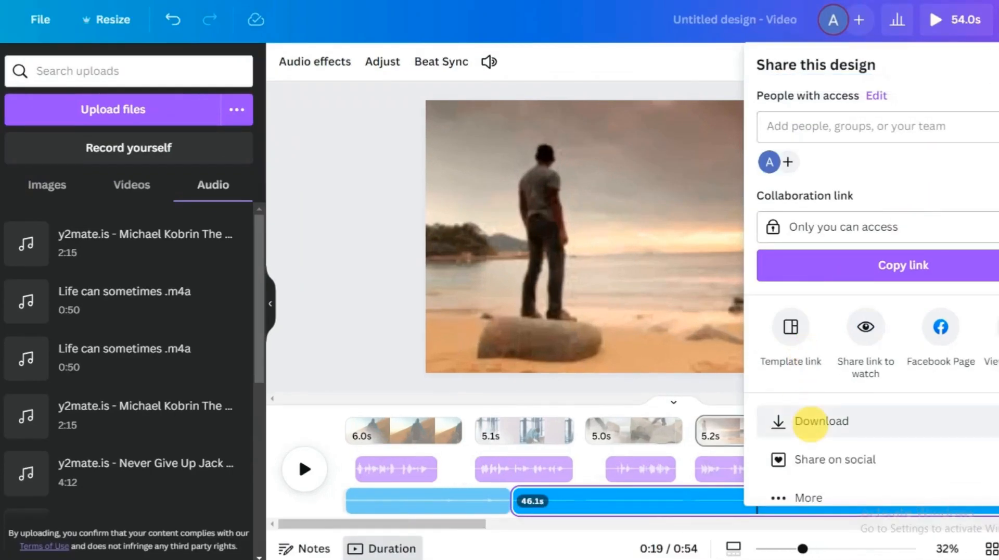
click(810, 423)
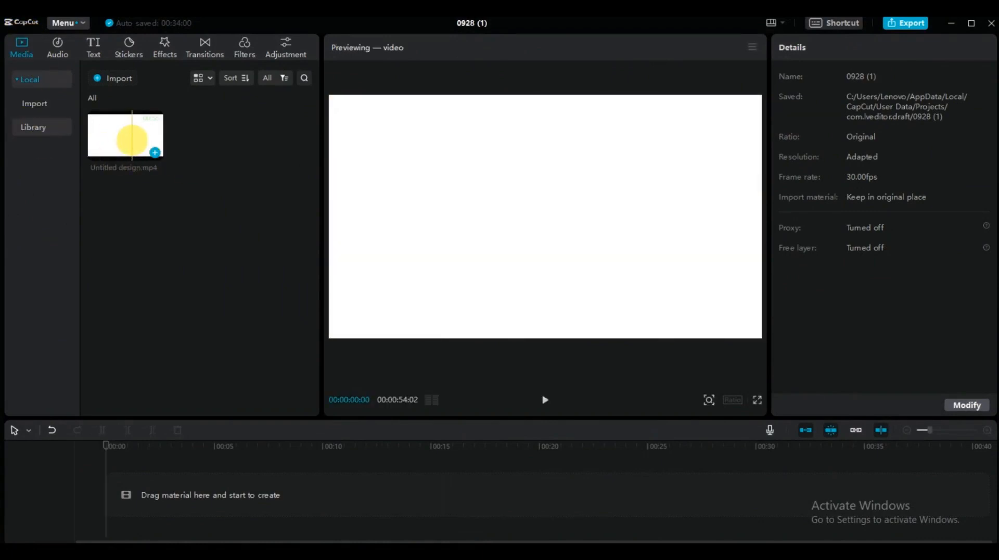
Step: In CapCut, place Untitled design.mp4 on the timeline and create English auto captions from its speech
drag(132, 139, 127, 477)
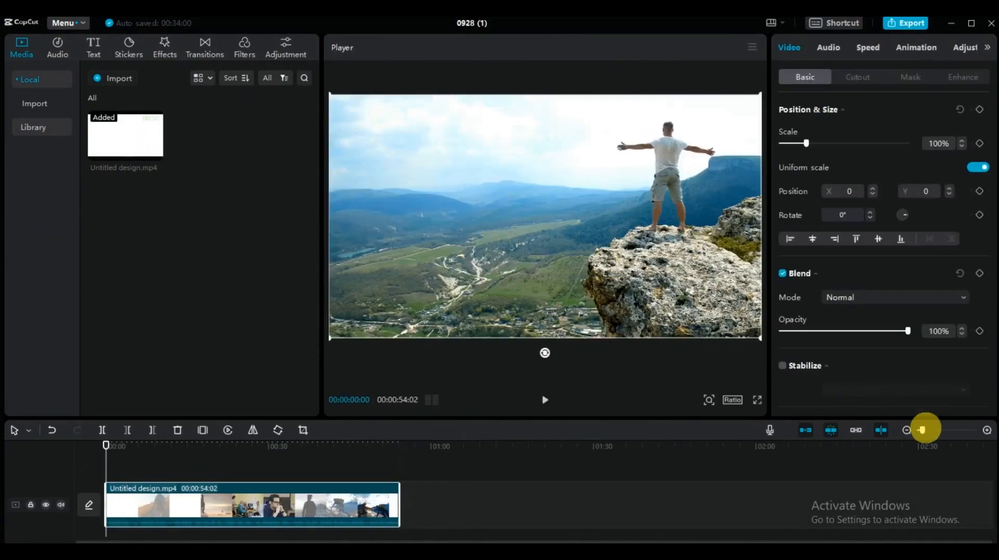
drag(922, 429, 936, 430)
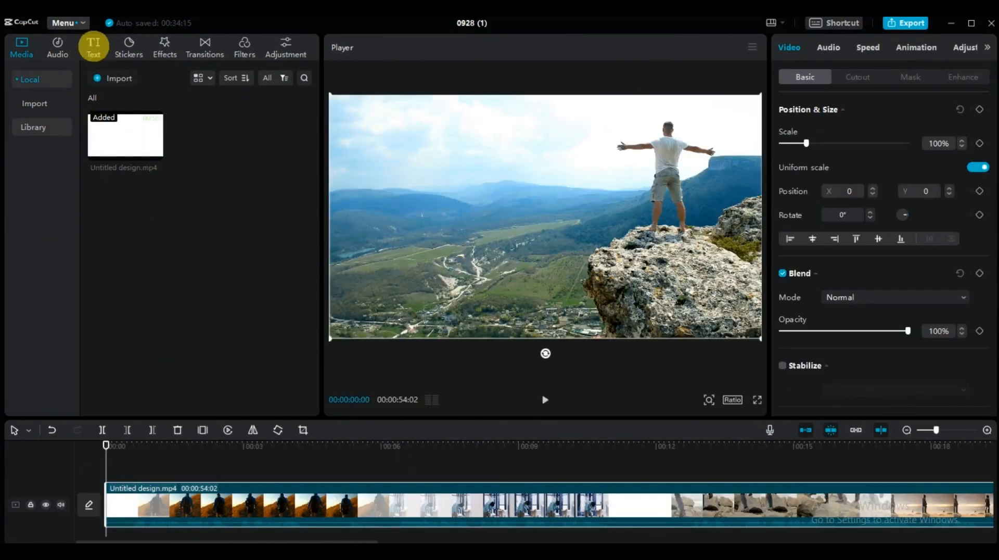
click(93, 45)
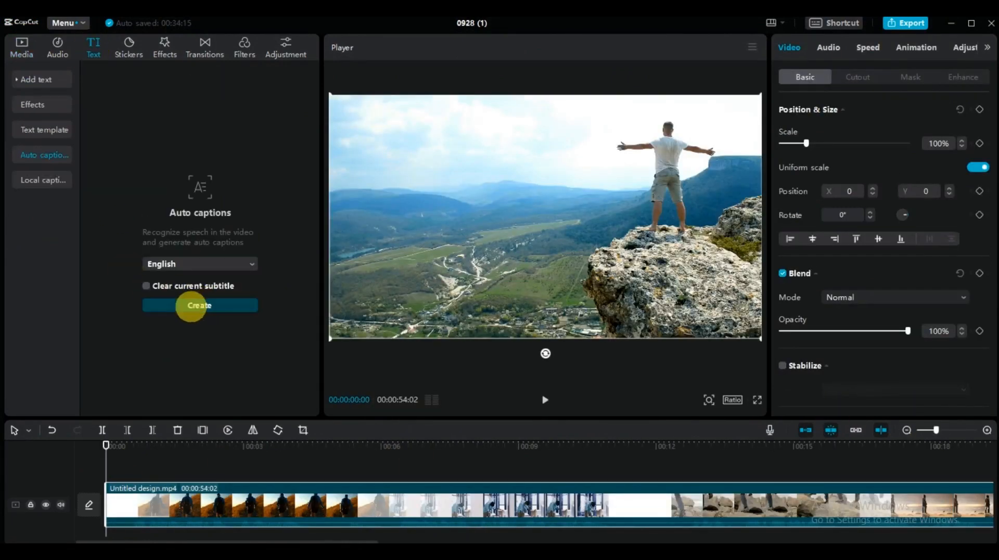
click(191, 306)
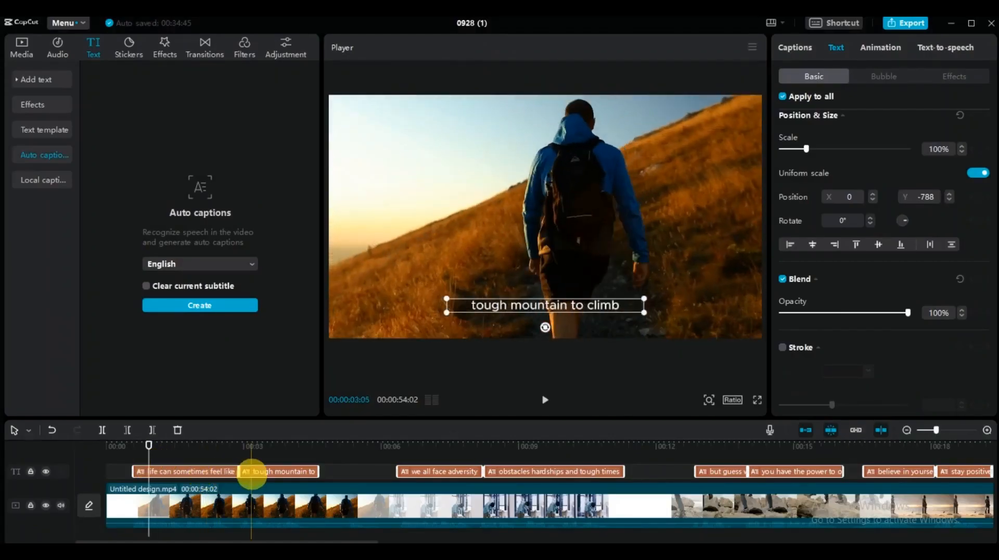
Step: Enlarge all the captions and style them with the yellow, black-outlined text preset and a shadow
click(523, 297)
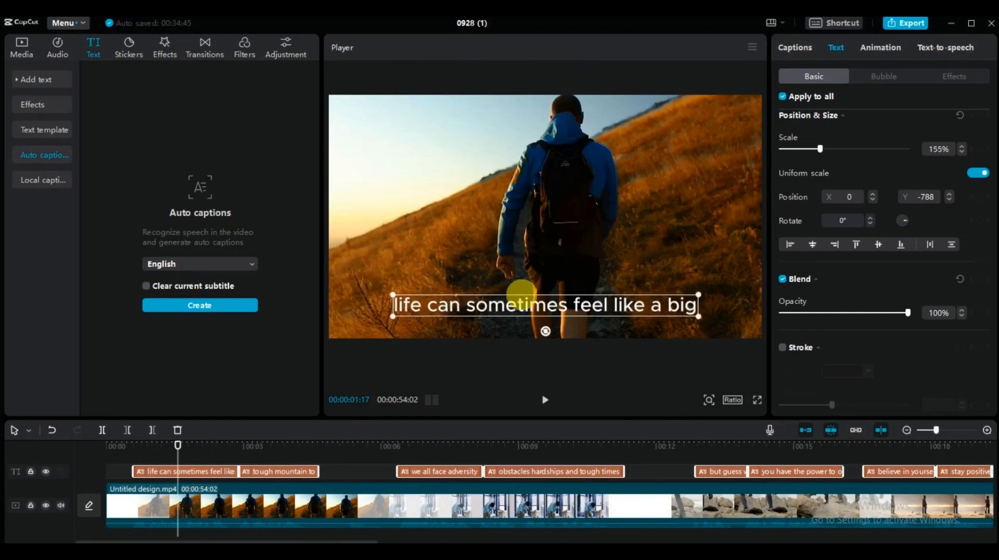
scroll(988, 163, up, 5)
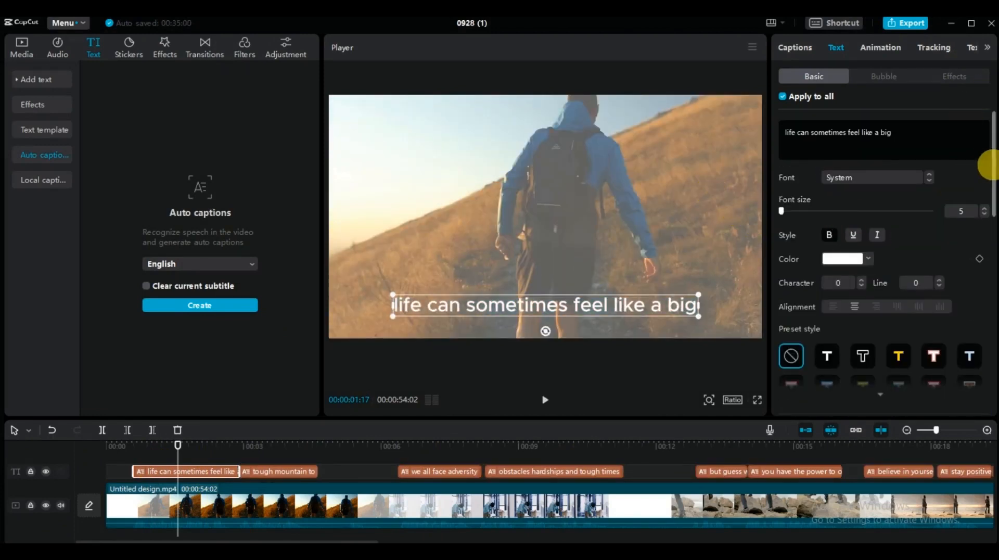
scroll(992, 164, down, 3)
click(898, 260)
scroll(991, 281, down, 6)
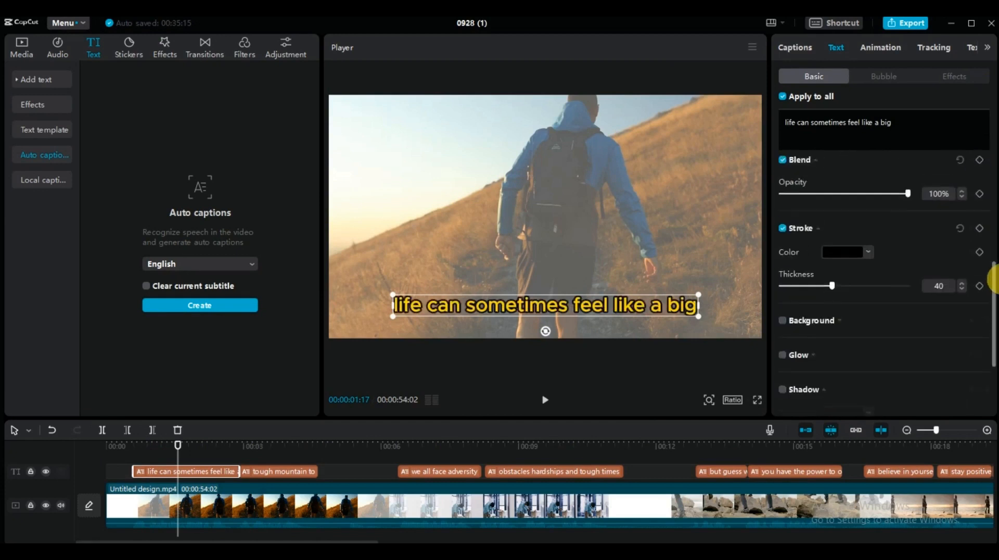
click(782, 296)
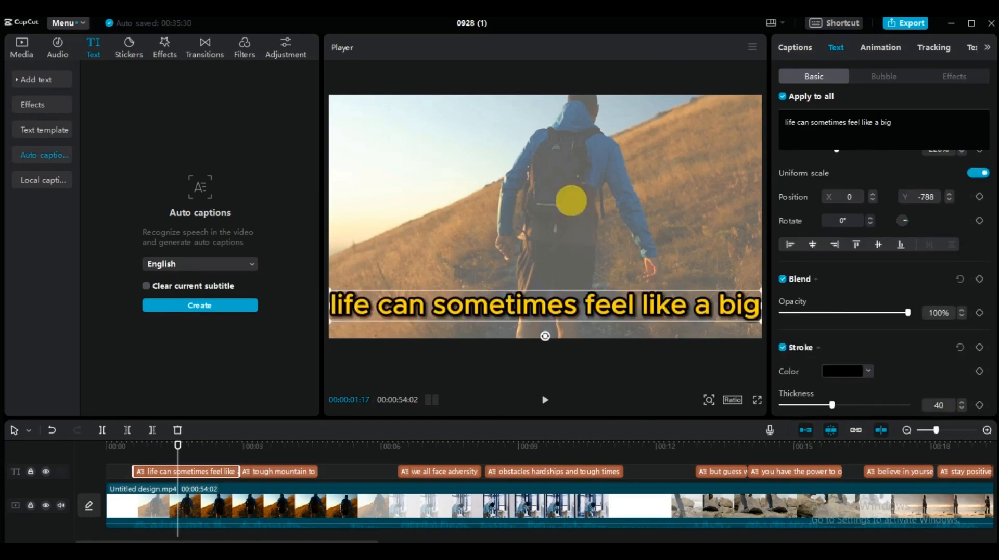
Step: Split the caption "you have the power to overcome it" before "overcome", and split "tell yourself I can do this" before "can"
click(789, 46)
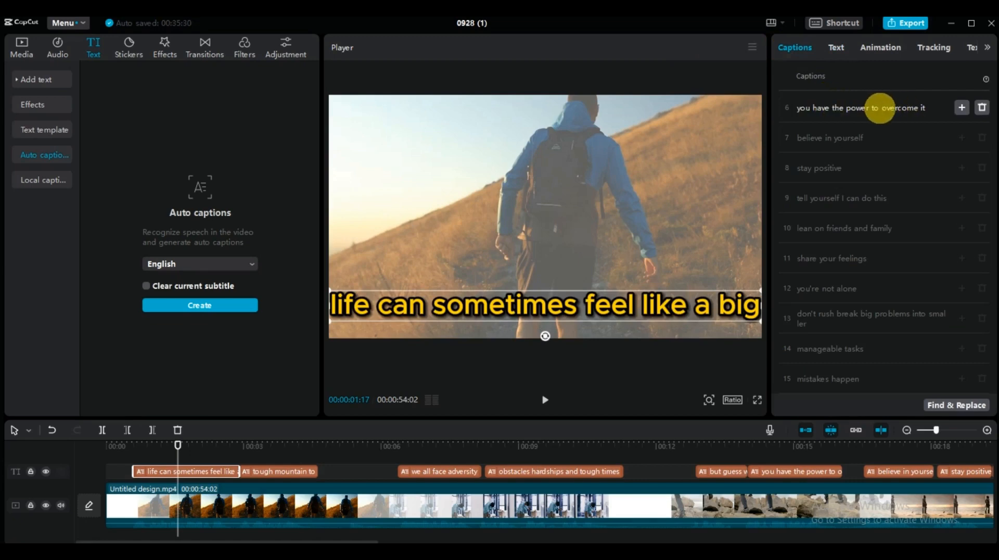
click(881, 107)
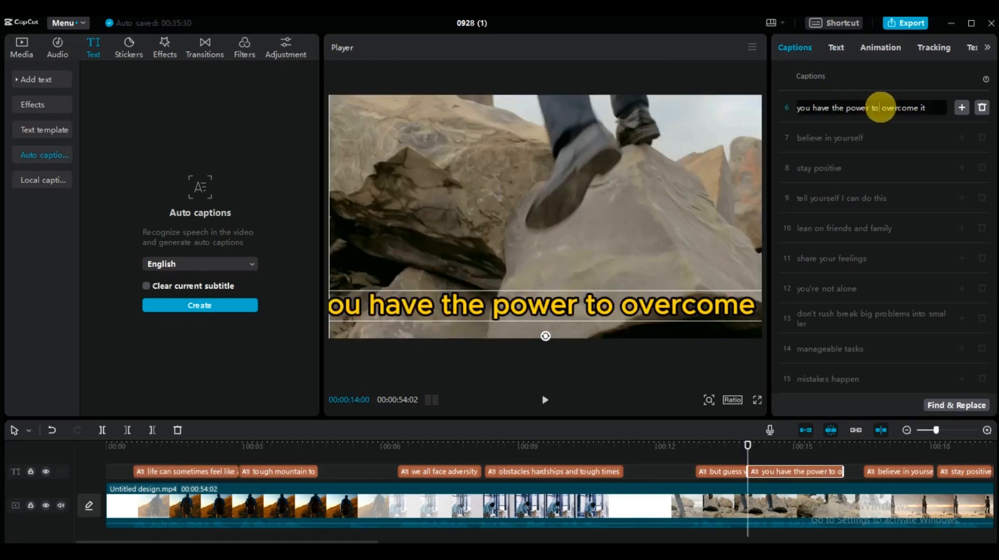
key(Return)
click(861, 228)
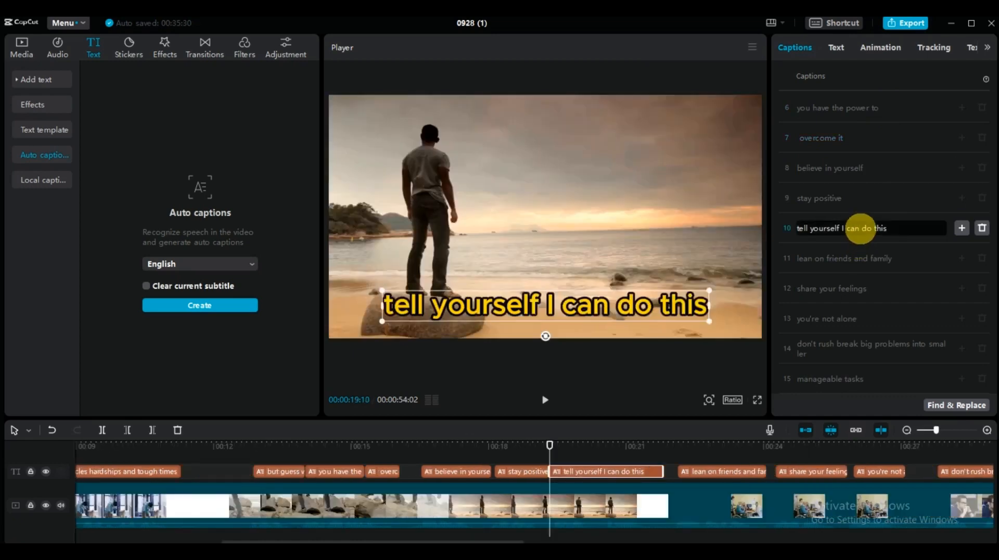
key(Return)
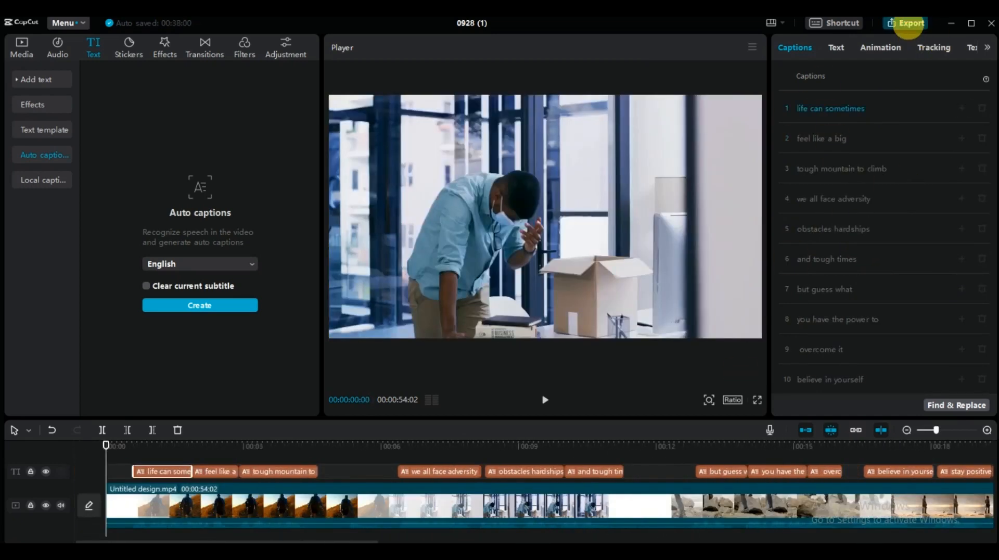
Step: Open the export settings for the captioned video
click(909, 23)
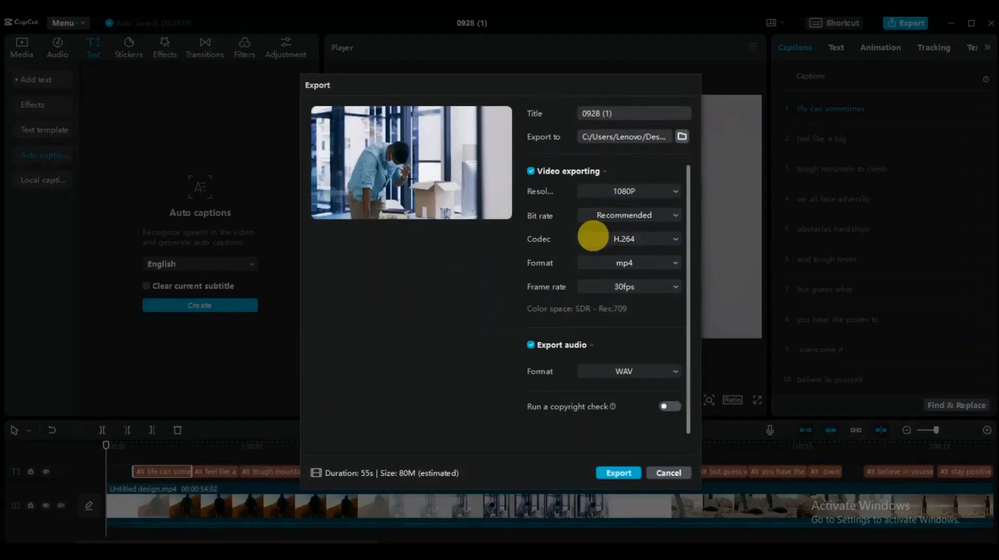